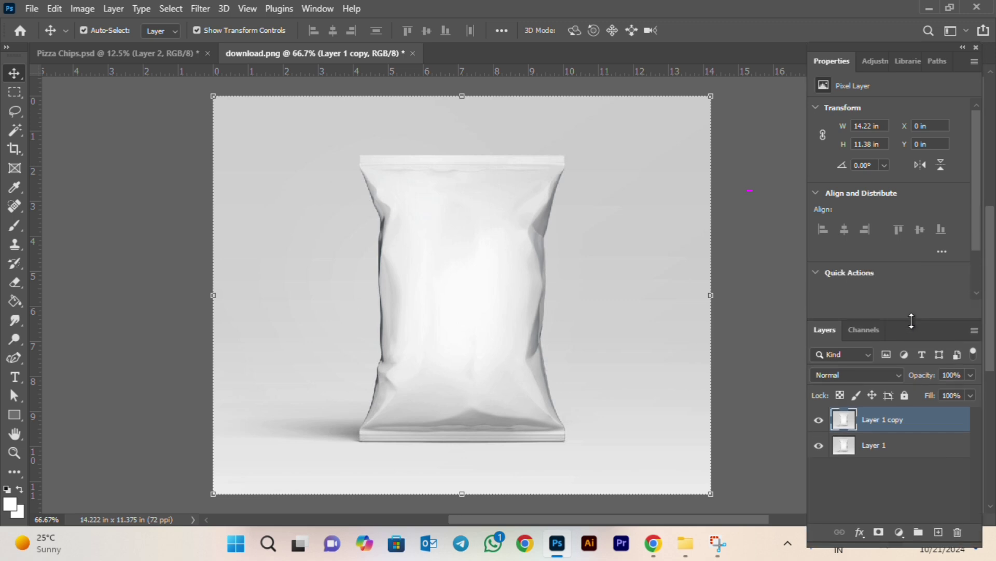
- Remove the background from Layer 1 copy so only the blank pouch is kept by its mask
scroll(900, 289, "down", 2)
left_click(878, 263)
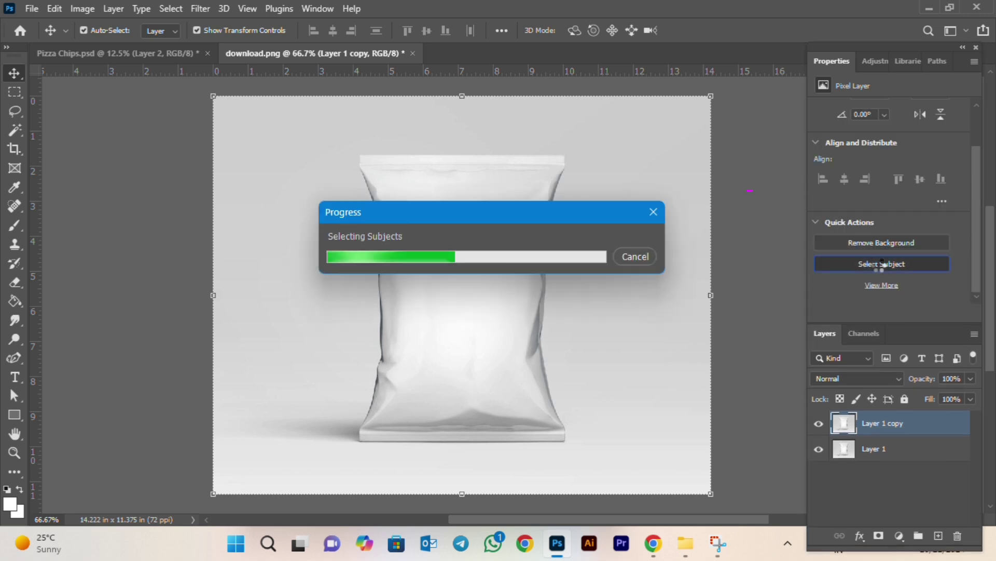
left_click(885, 243)
left_click(457, 211)
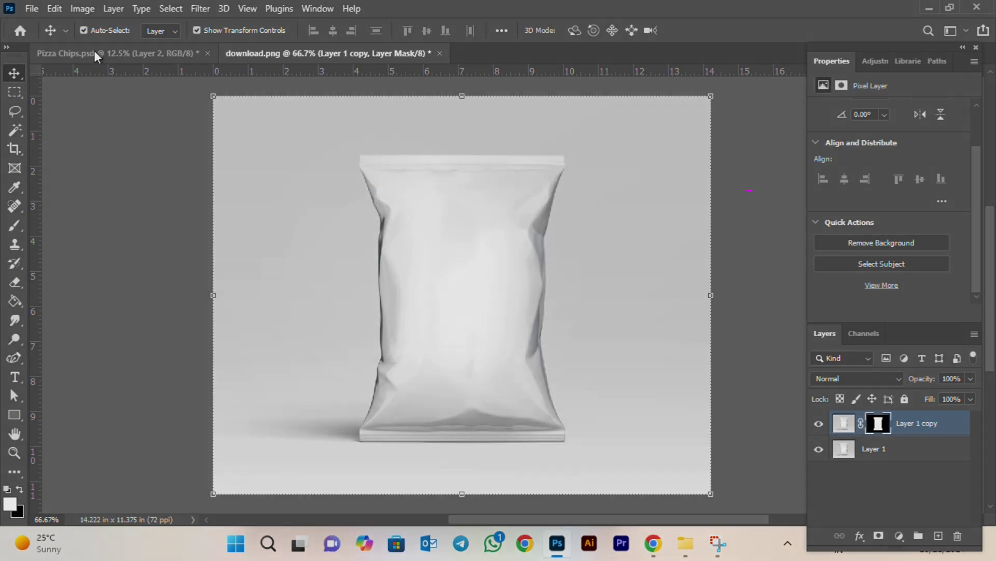
- Marquee-select the front panel between the guides in Pizza Chips.psd and move it into download.png
left_click(95, 51)
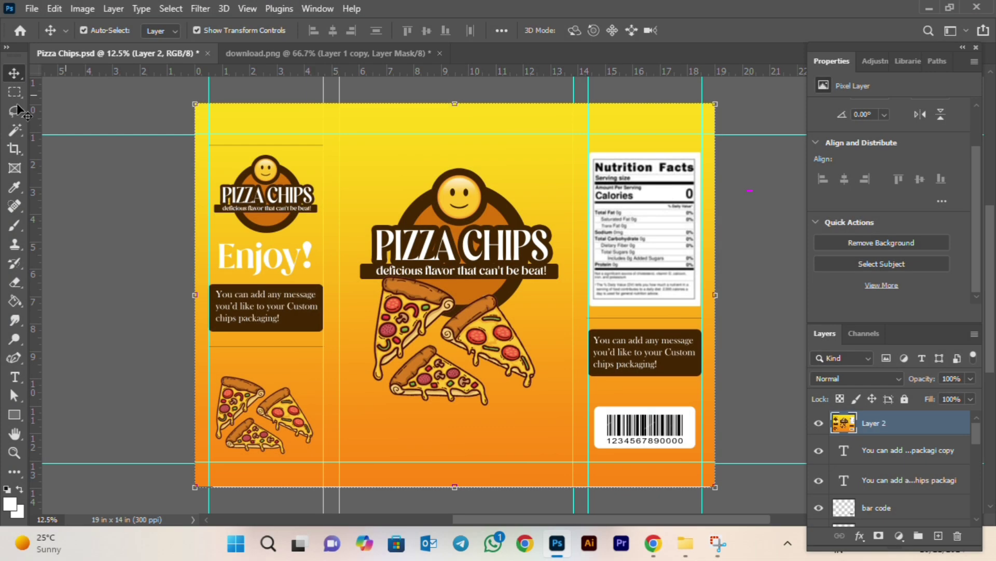
left_click(11, 91)
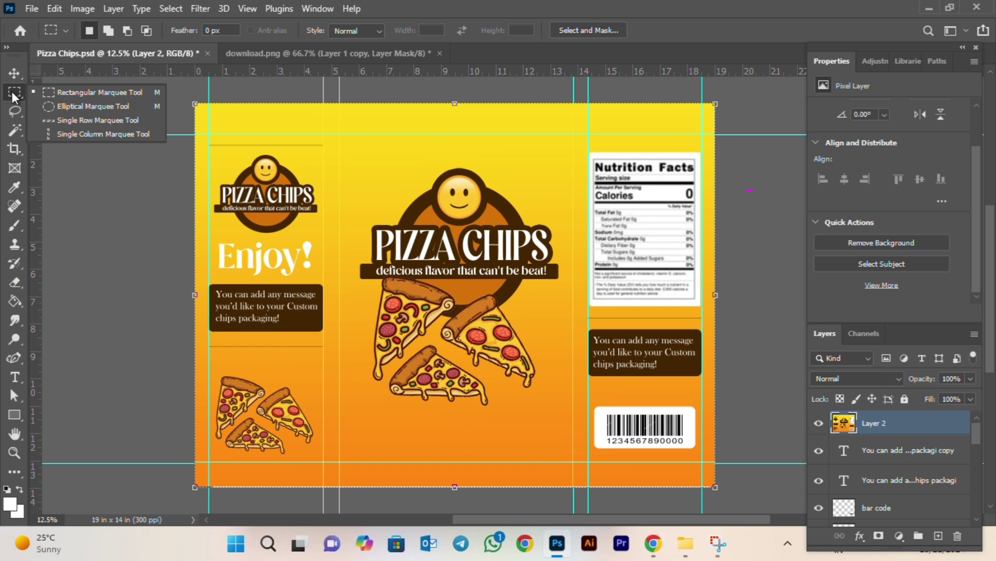
left_click(48, 92)
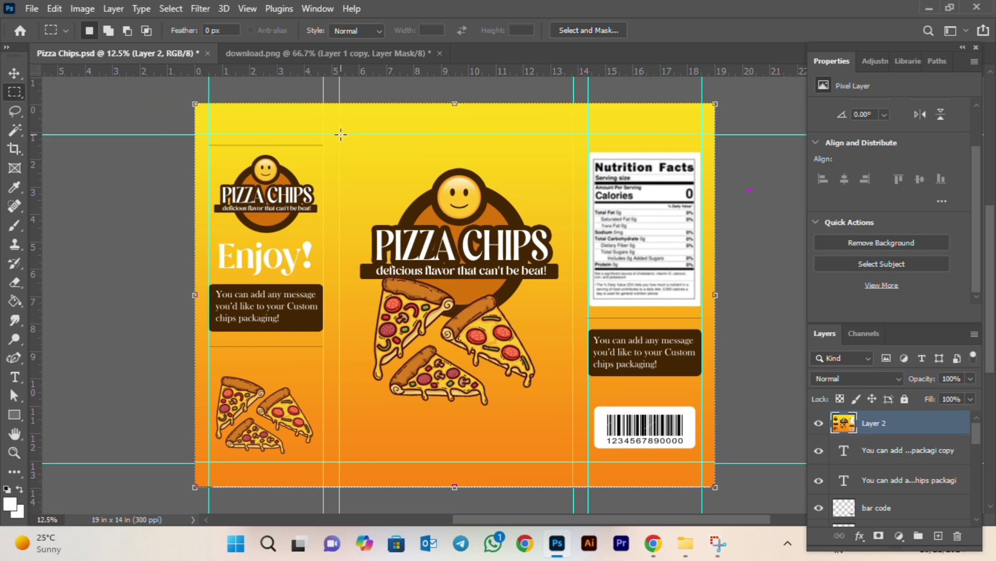
left_click_drag(341, 135, 569, 460)
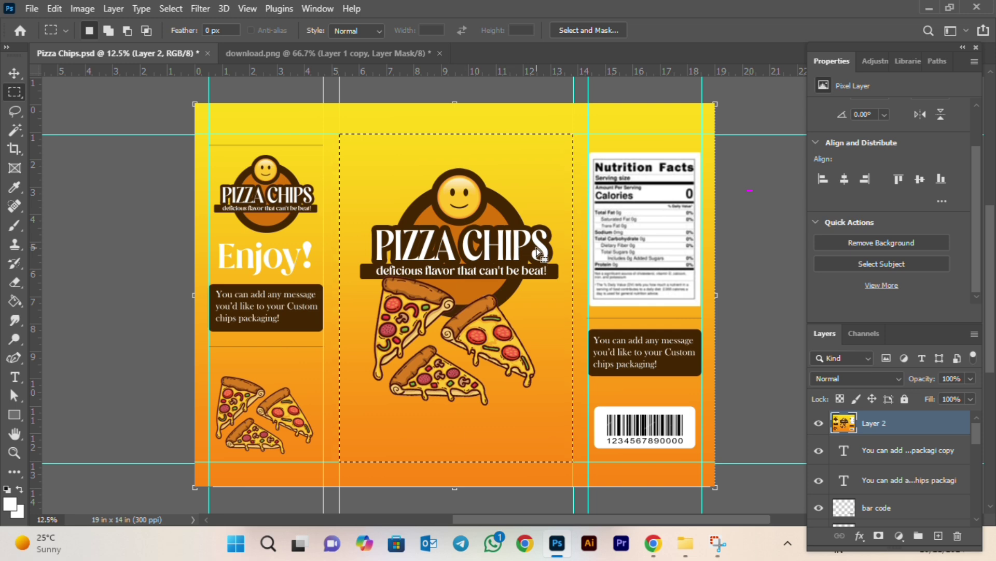
left_click(14, 71)
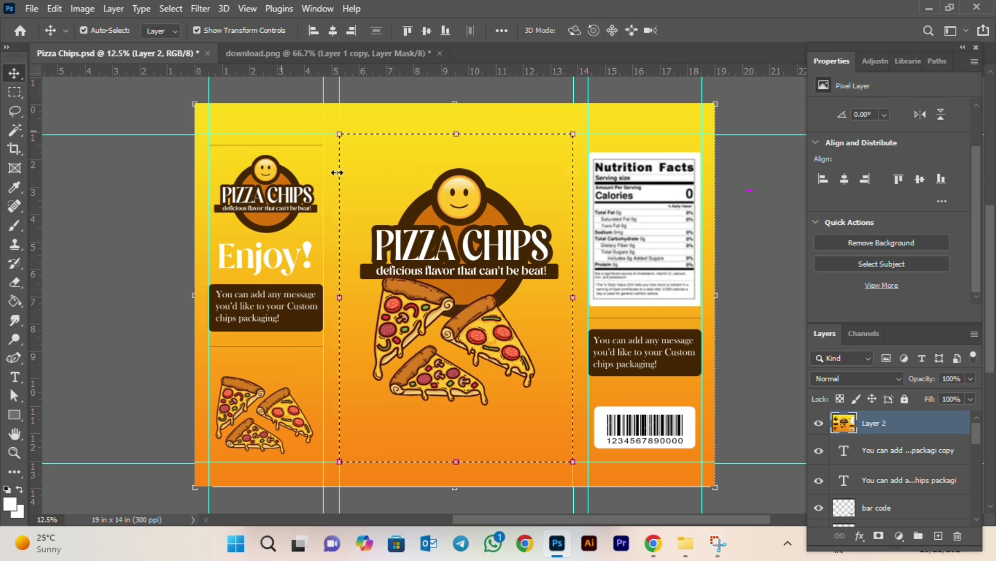
left_click_drag(435, 176, 462, 270)
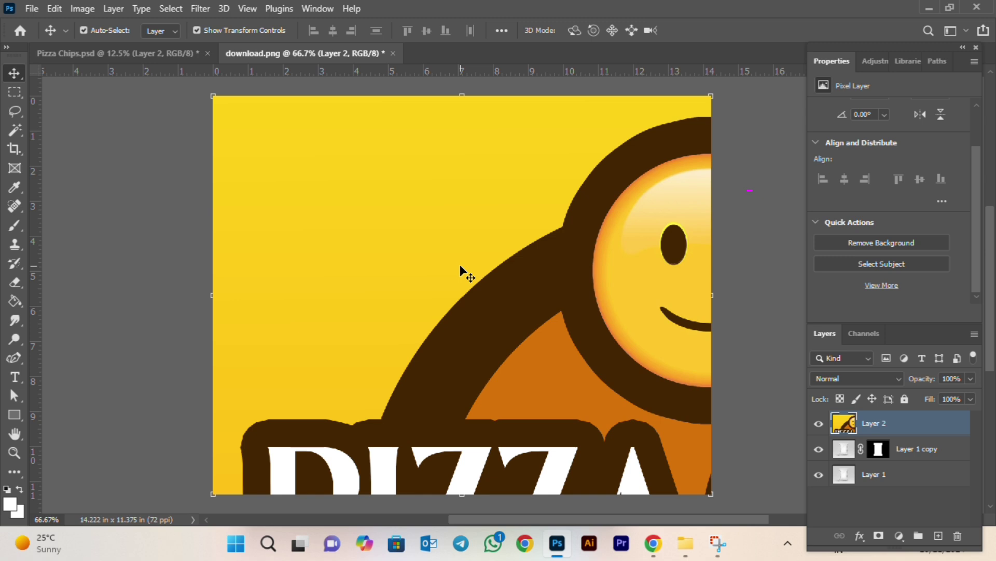
- Scale the imported pizza chips artwork down to about 17.62% and center it over the blank pouch
key("ctrl+minus")
key("ctrl+minus")
key("ctrl+minus")
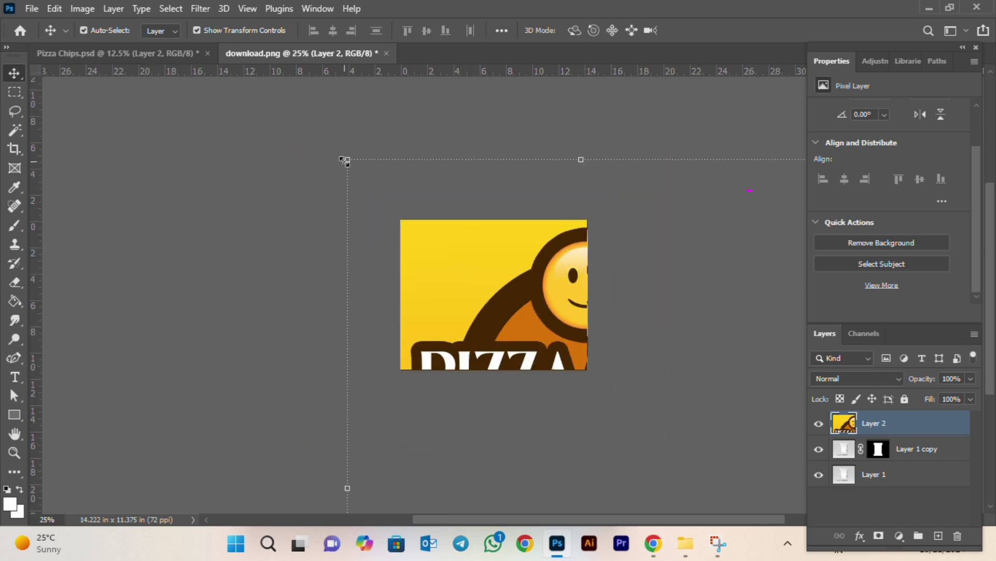
left_click_drag(346, 161, 659, 418)
left_click_drag(684, 497, 334, 141)
left_click_drag(218, 118, 402, 372)
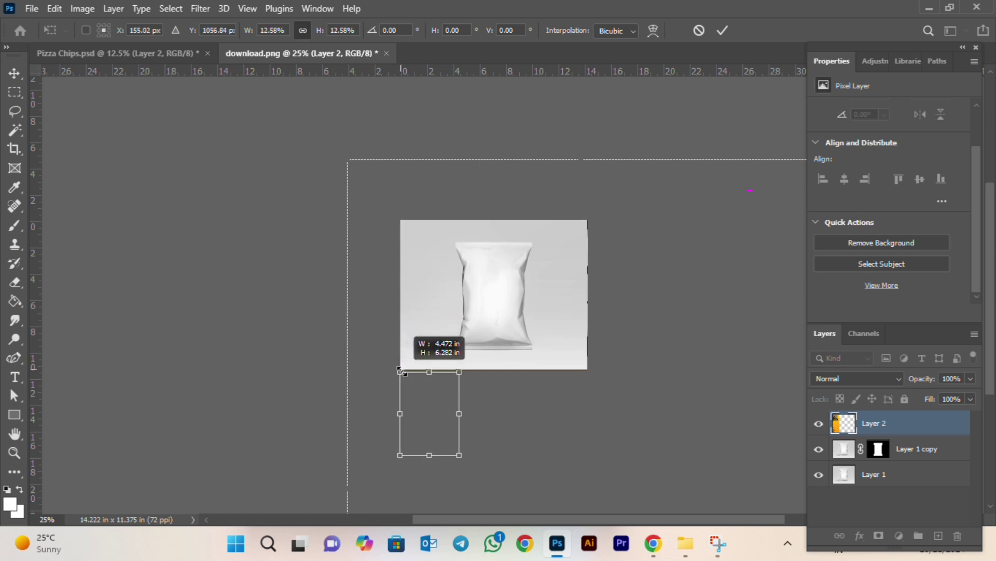
left_click_drag(421, 408, 485, 288)
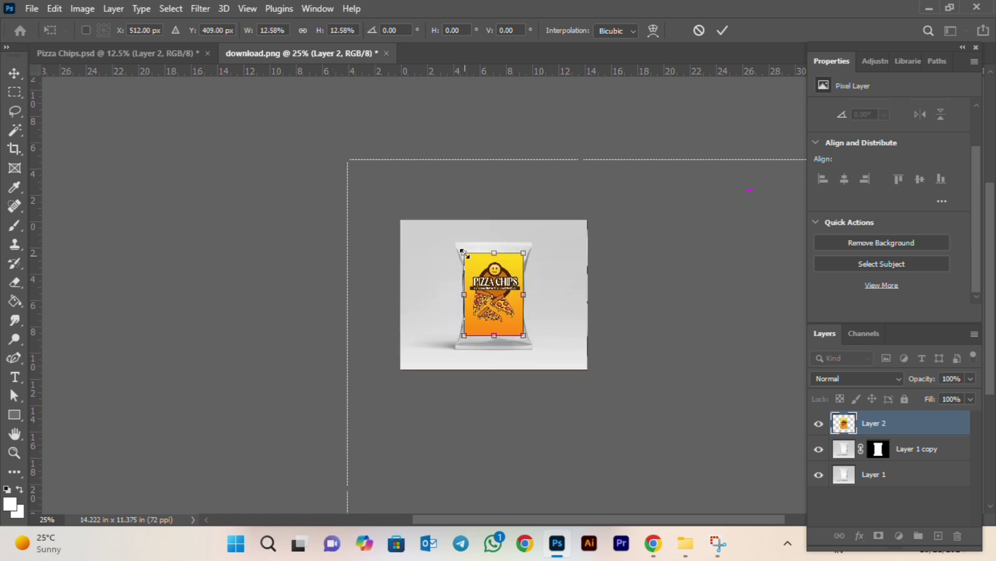
mouse_move(464, 253)
left_mouse_down()
mouse_move(456, 231)
mouse_move(472, 263)
left_mouse_up()
left_click(724, 32)
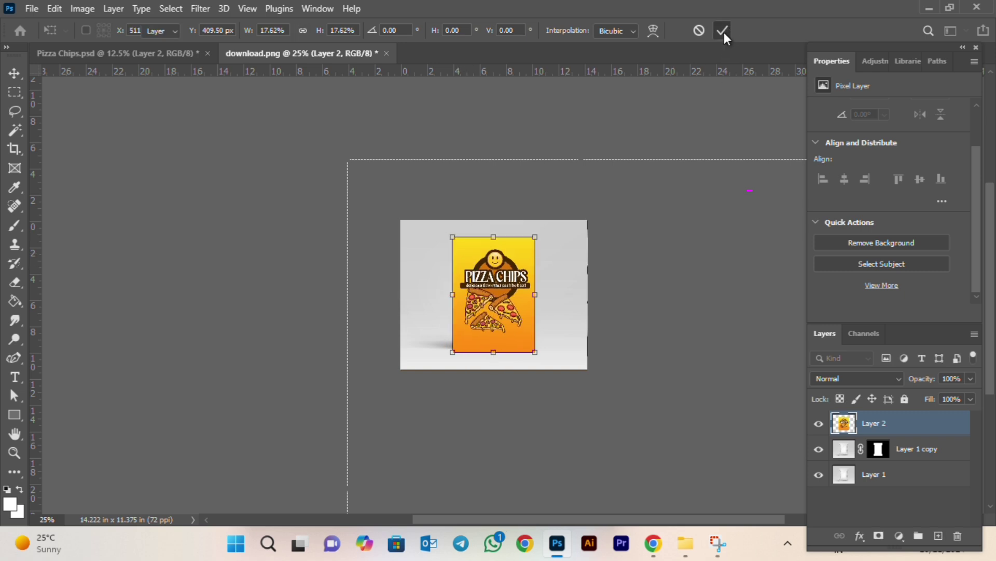
- Lower the artwork layer's fill to 29% and narrow its width to about 95% to match the pouch's sides
key("ctrl+plus")
key("ctrl+plus")
key("ctrl+plus")
left_click_drag(968, 399, 924, 416)
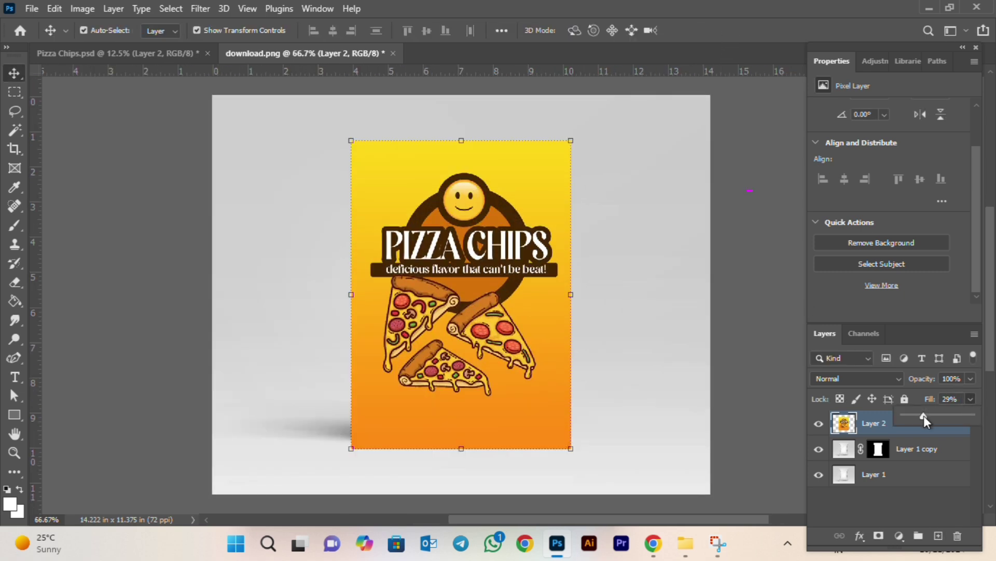
left_click_drag(353, 294, 357, 294)
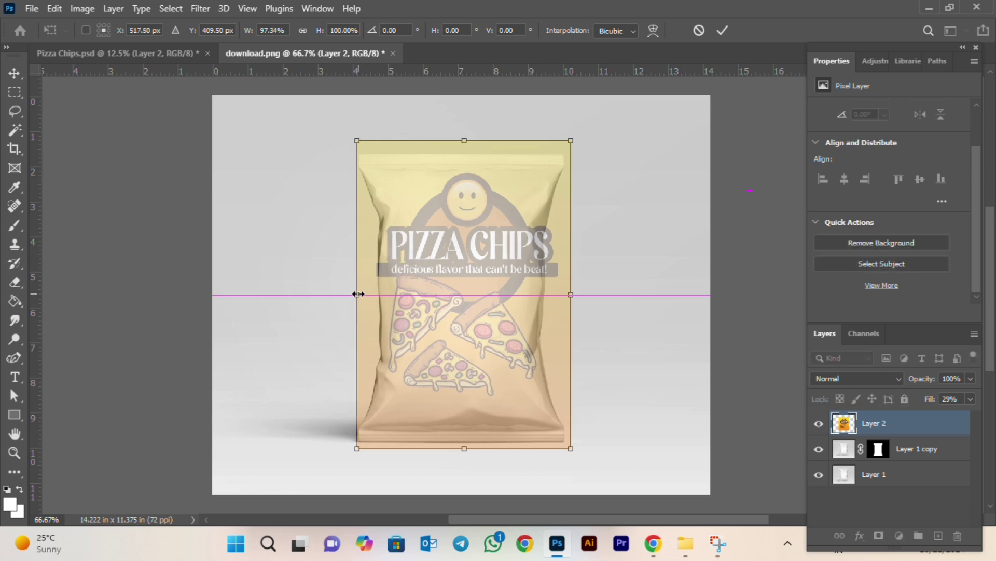
left_click_drag(571, 294, 566, 295)
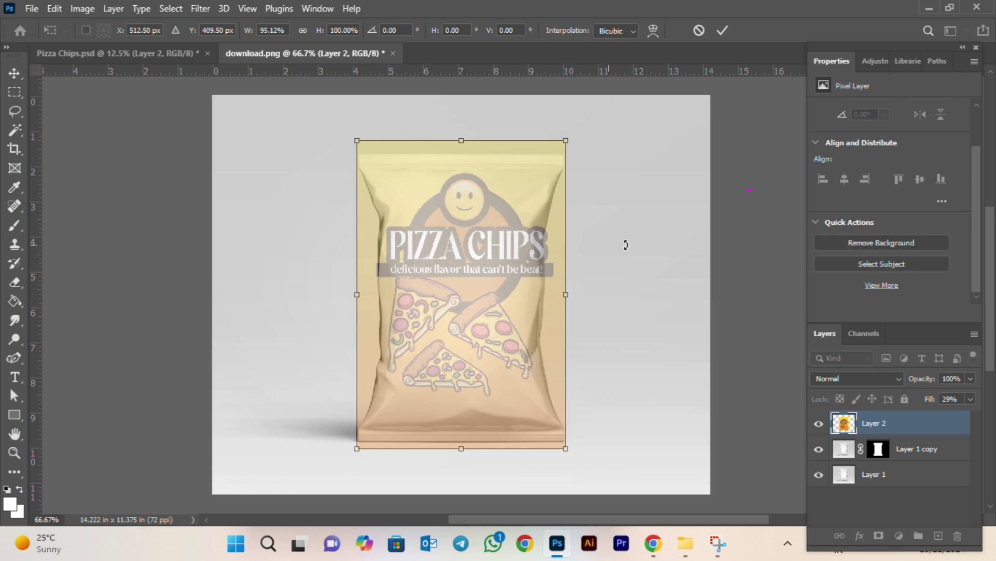
left_click(723, 30)
- Restore the artwork layer's fill to 100% and set its blend mode to Linear Burn
left_click_drag(967, 399, 975, 419)
left_click(873, 379)
left_click(840, 240)
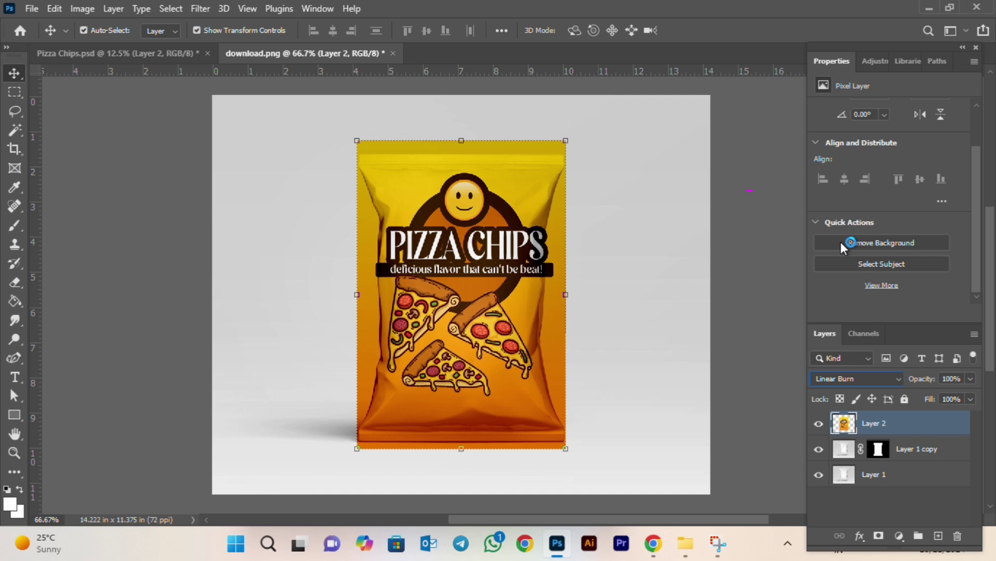
- Clip the artwork layer to the masked pouch and stamp all visible layers into a new layer on top
right_click(901, 430)
left_click(759, 276)
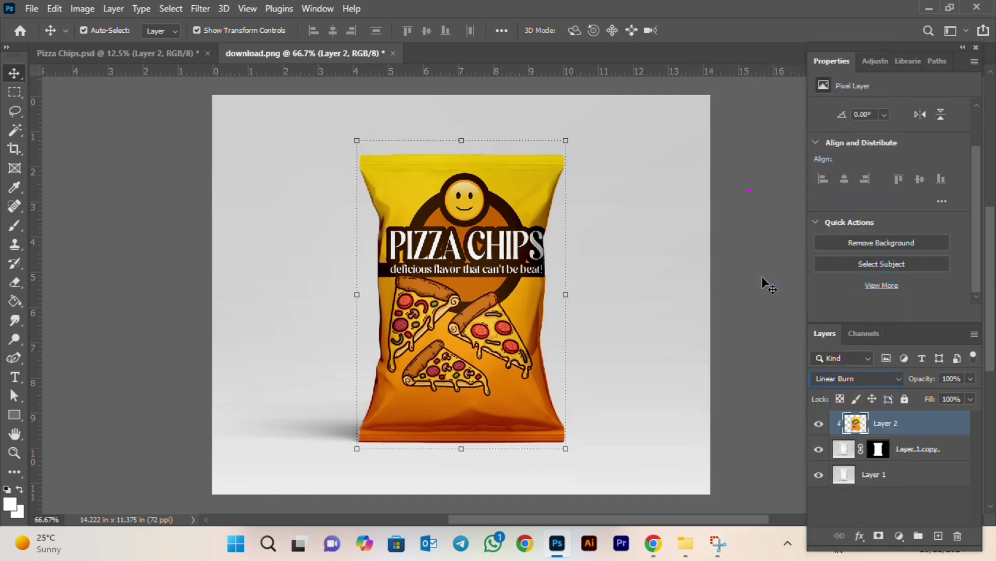
key("ctrl+shift+alt+e")
- Adjust the stamped layer with the Camera Raw Filter: Temperature +7, Exposure +0.45, Contrast +22, Highlights +24, Shadows -2
left_click(201, 8)
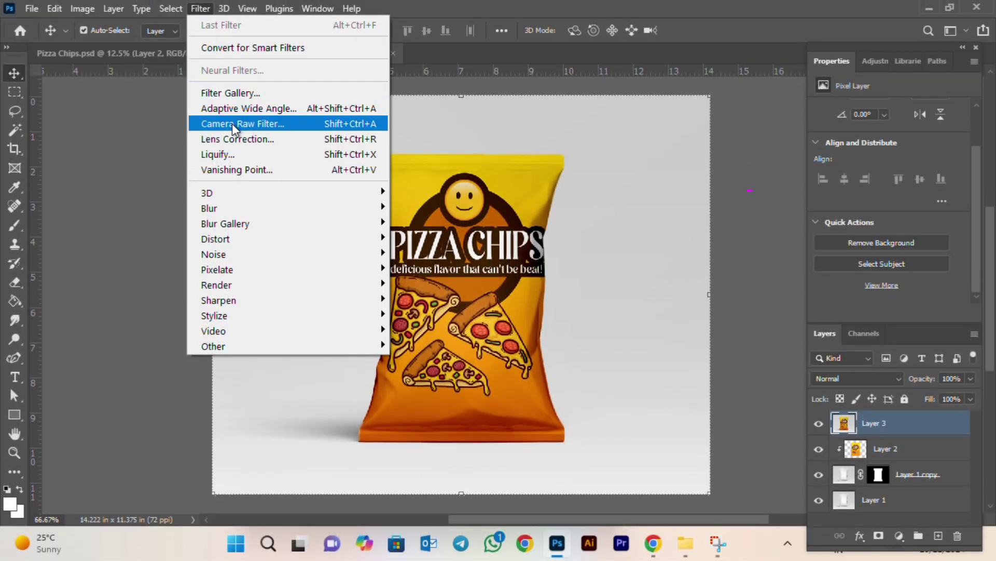
left_click(232, 123)
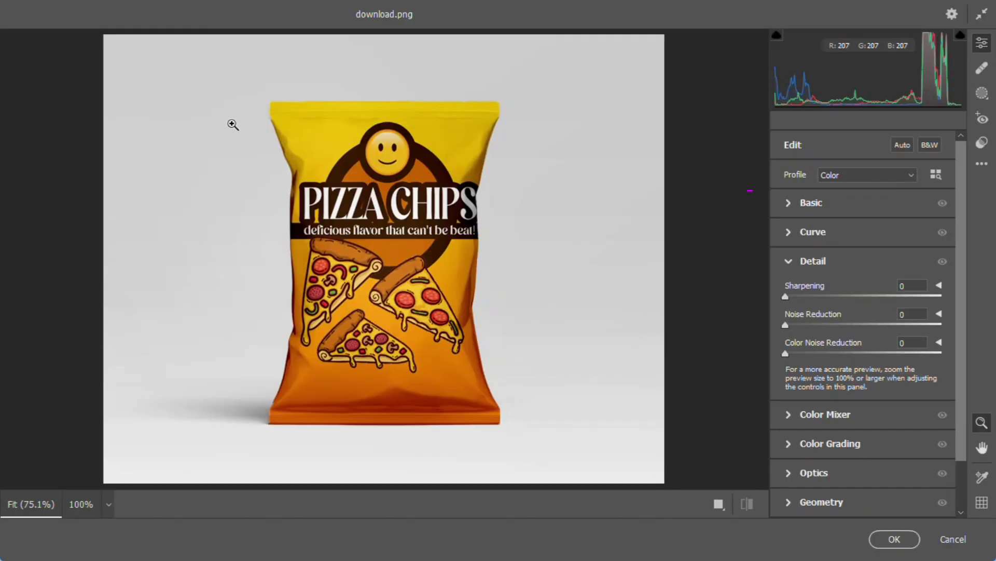
left_click(790, 206)
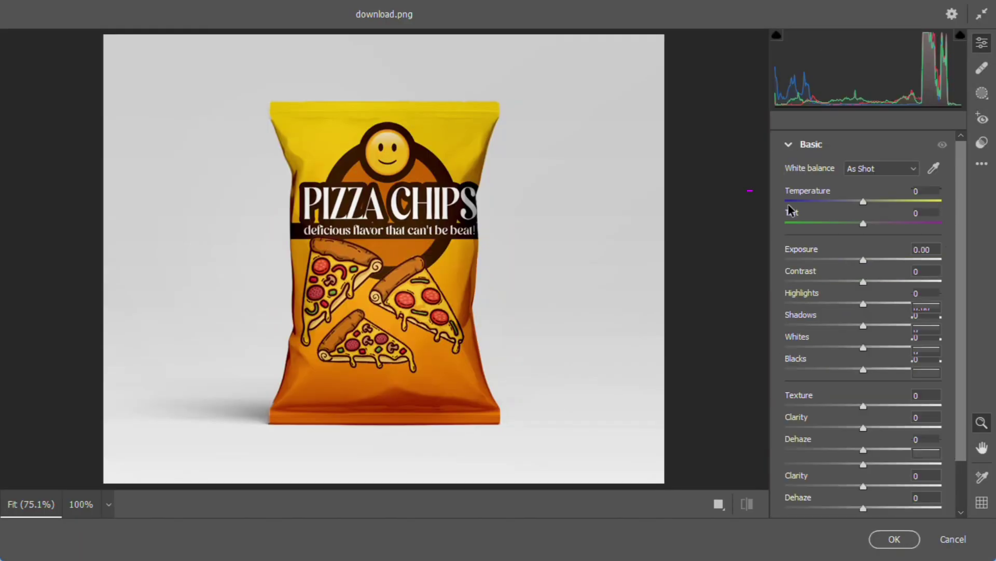
left_click(870, 203)
left_click_drag(864, 258, 863, 325)
left_click(881, 303)
left_click(875, 325)
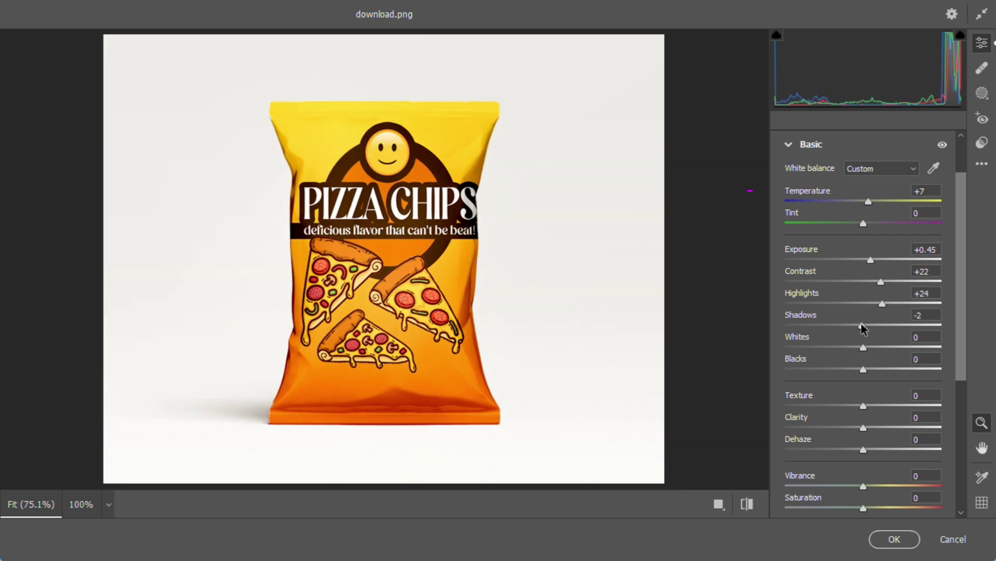
- Set Texture to +36, Clarity to +16 and Dehaze to +24 for the pouch image
left_click(891, 405)
left_click(882, 427)
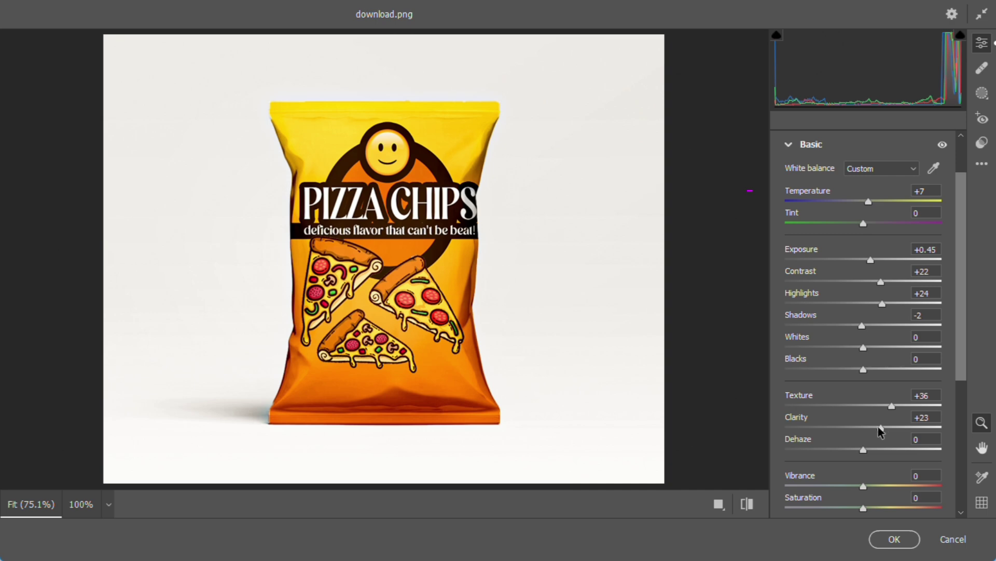
left_click(882, 450)
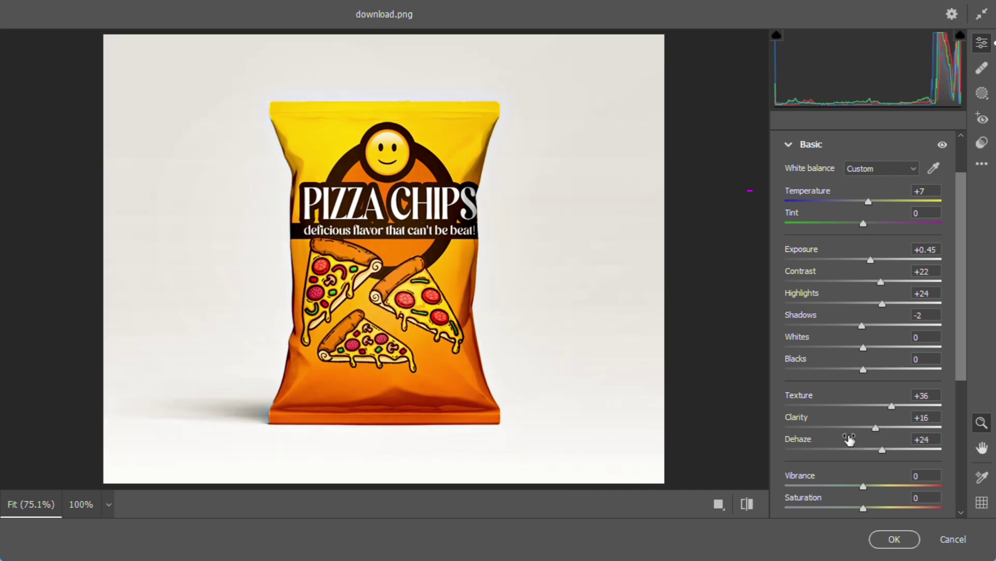
- Set Sharpening to 40, raise Noise Reduction and Color Noise Reduction, and apply the Camera Raw adjustments
scroll(851, 441, "down", 5)
left_click(787, 328)
left_click(827, 295)
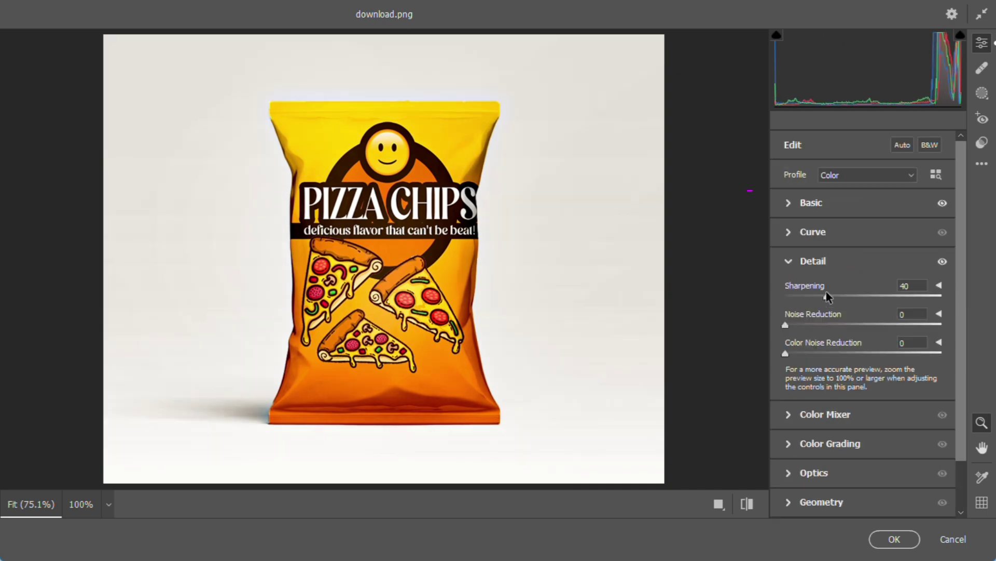
left_click(818, 324)
left_click(823, 353)
left_click(892, 537)
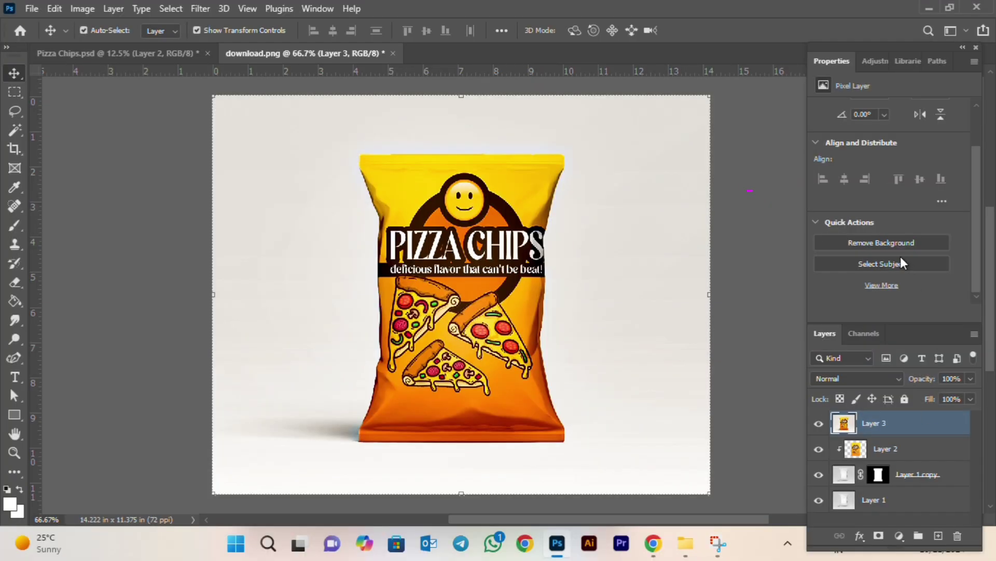
- Remove the background from the adjusted Layer 3
left_click(886, 245)
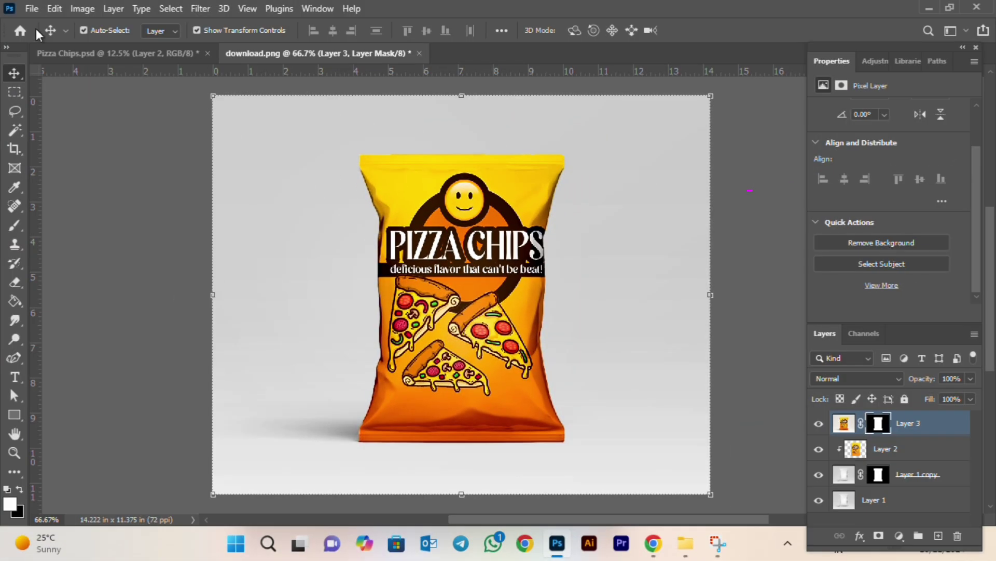
left_click(31, 10)
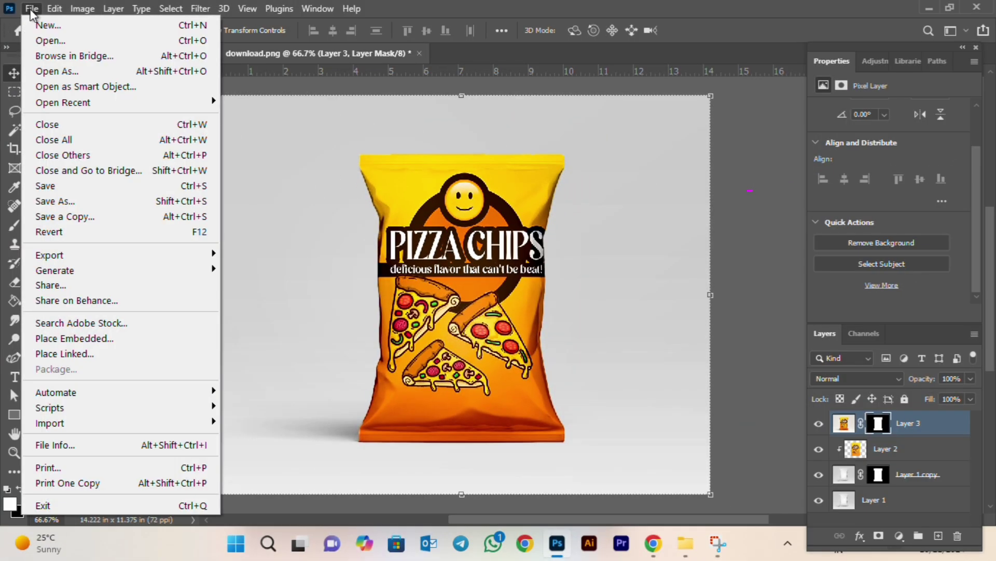
left_click(47, 41)
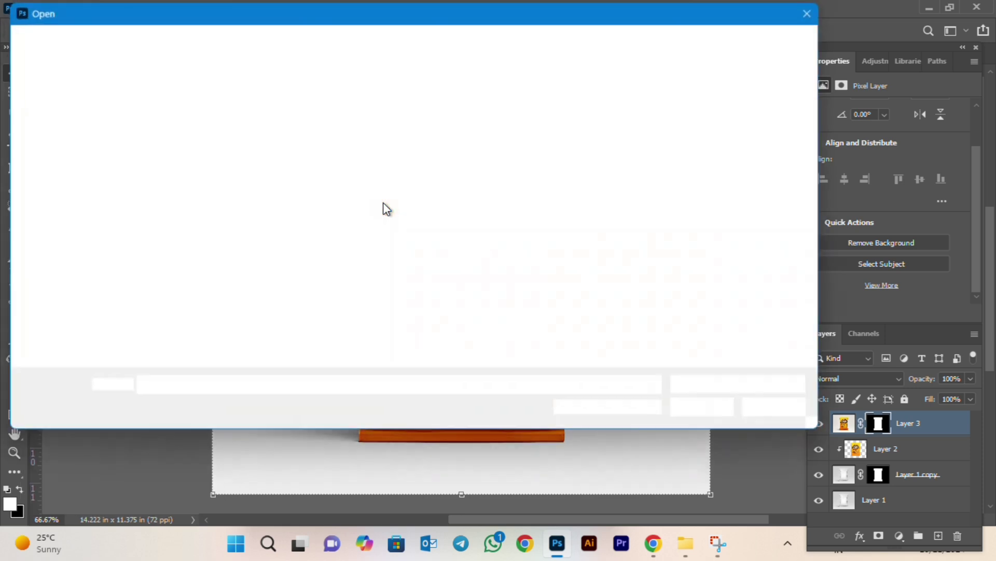
left_click(672, 241)
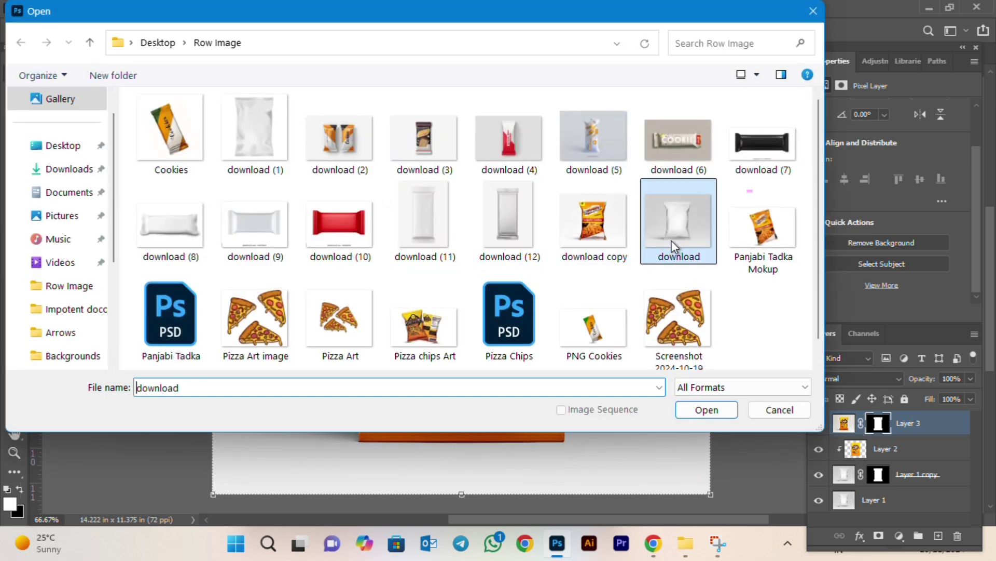
left_click(705, 409)
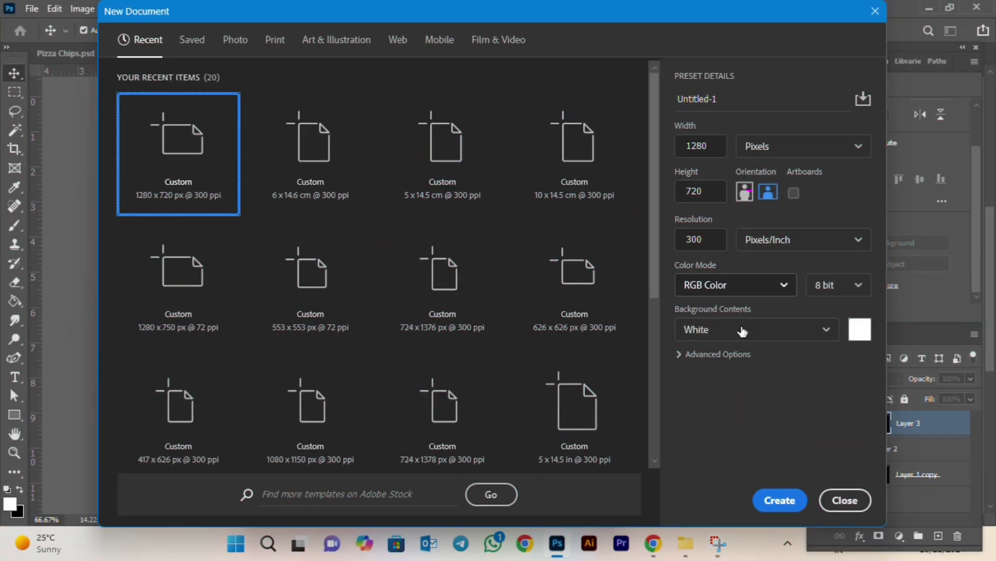
- Create a new 1280 x 720 px landscape document at 300 pixels/inch in RGB Color with a white background
left_click(781, 498)
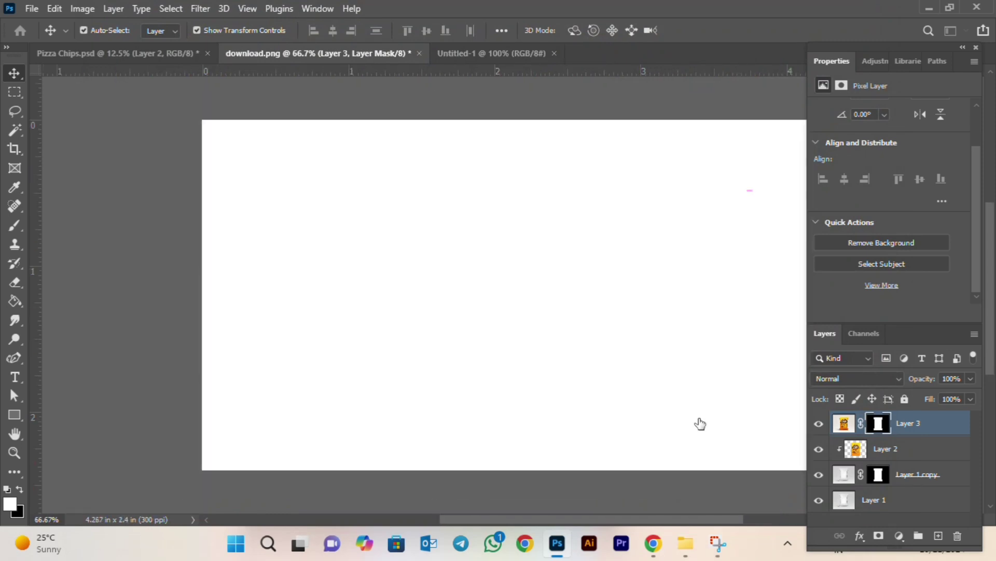
left_click_drag(469, 519, 485, 520)
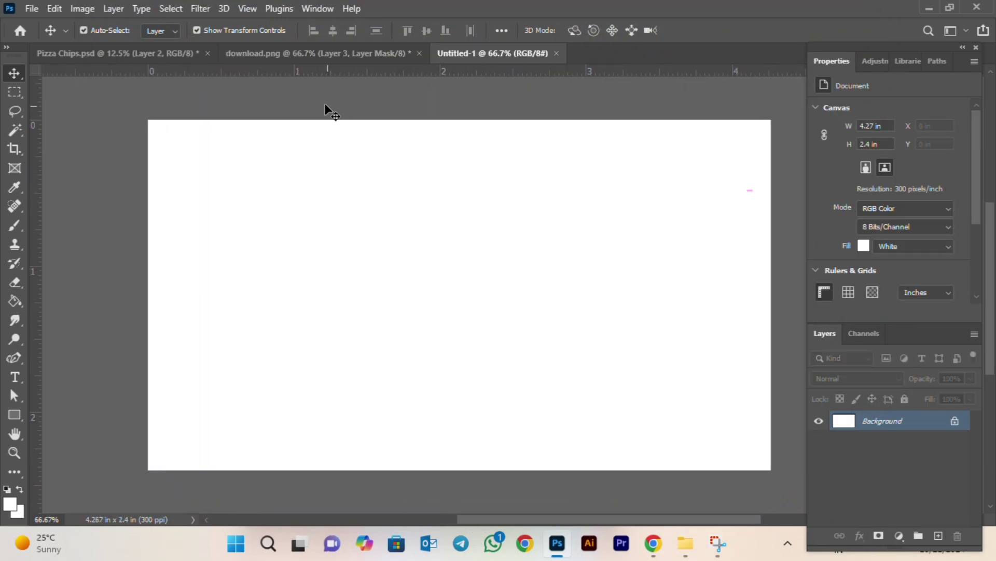
- Copy the cut-out Pizza Chips bag from download.png's Layer 3 into the blank Untitled-1 document
left_click(288, 50)
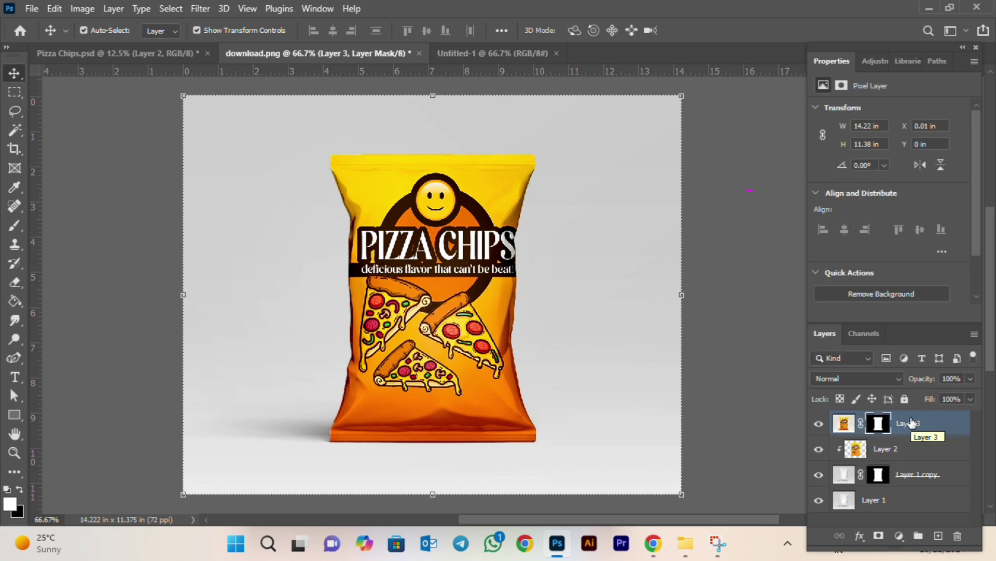
left_click(15, 131)
left_click(294, 223)
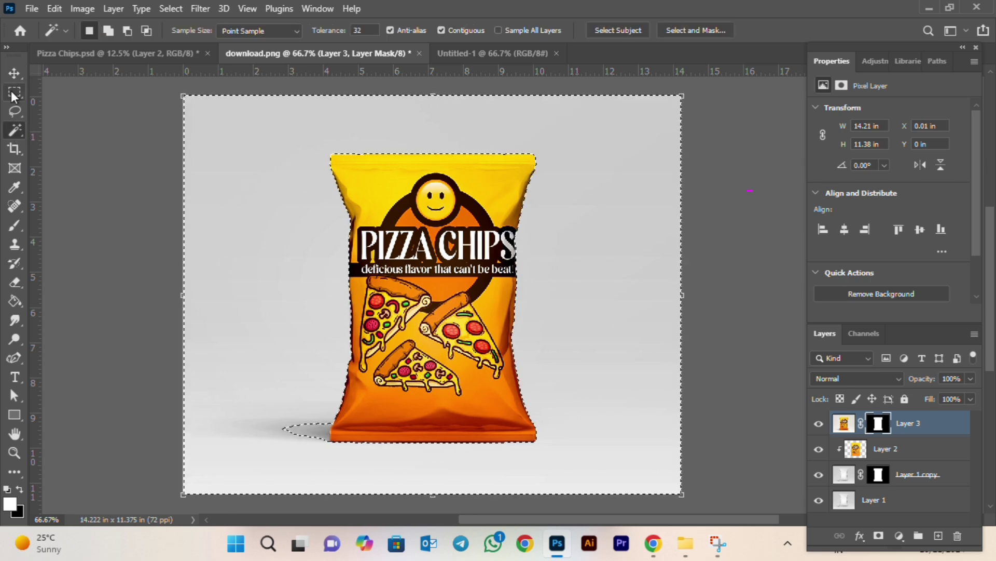
left_click(15, 73)
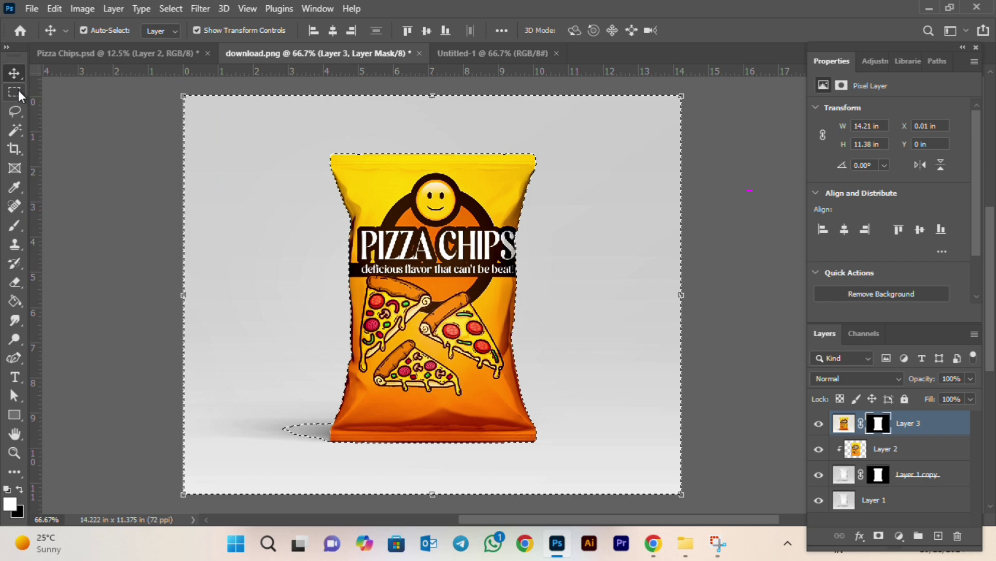
left_click_drag(470, 158, 475, 56)
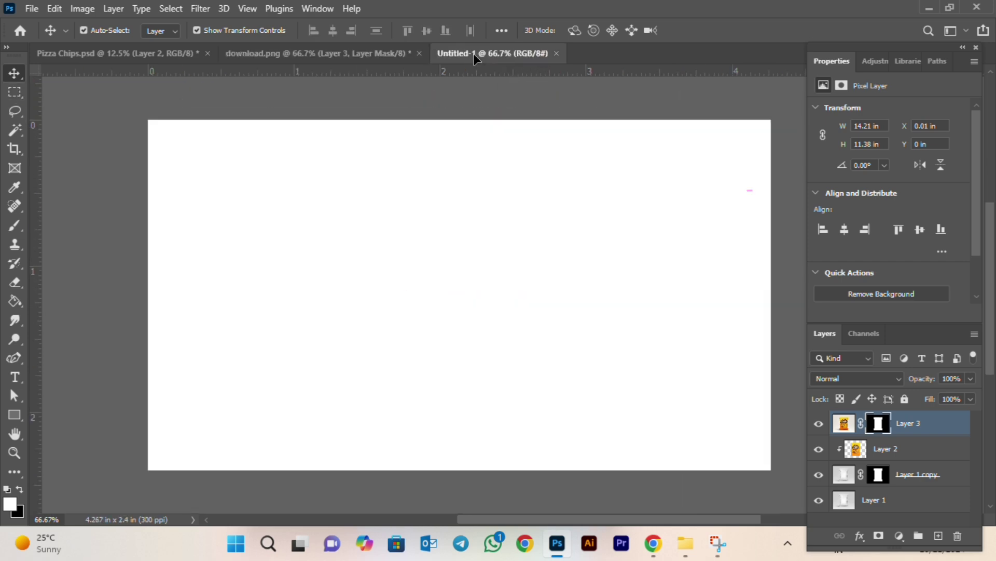
left_click_drag(450, 273, 449, 275)
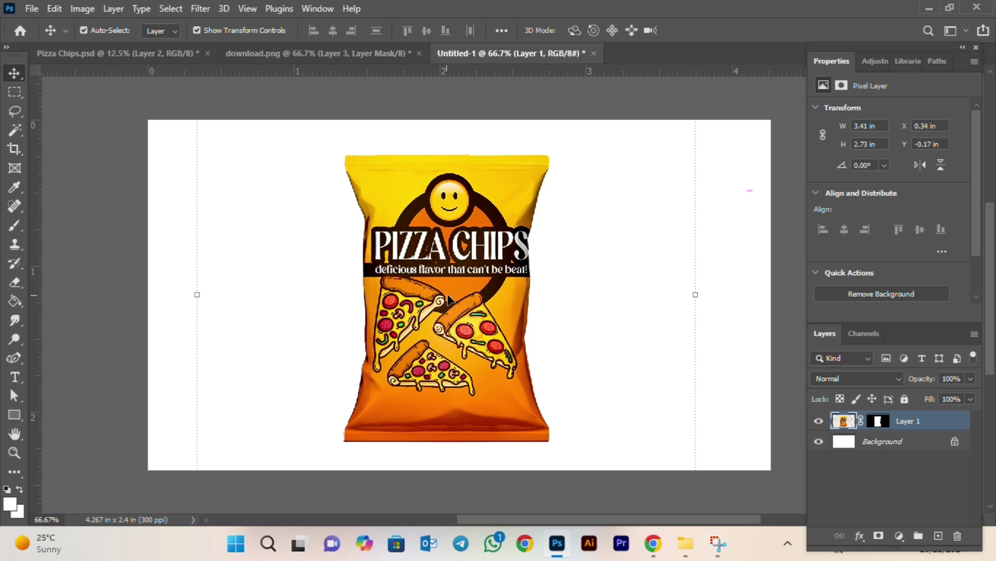
- Rotate the bag on the white canvas to about -16 degrees and apply the transform
left_click(716, 307)
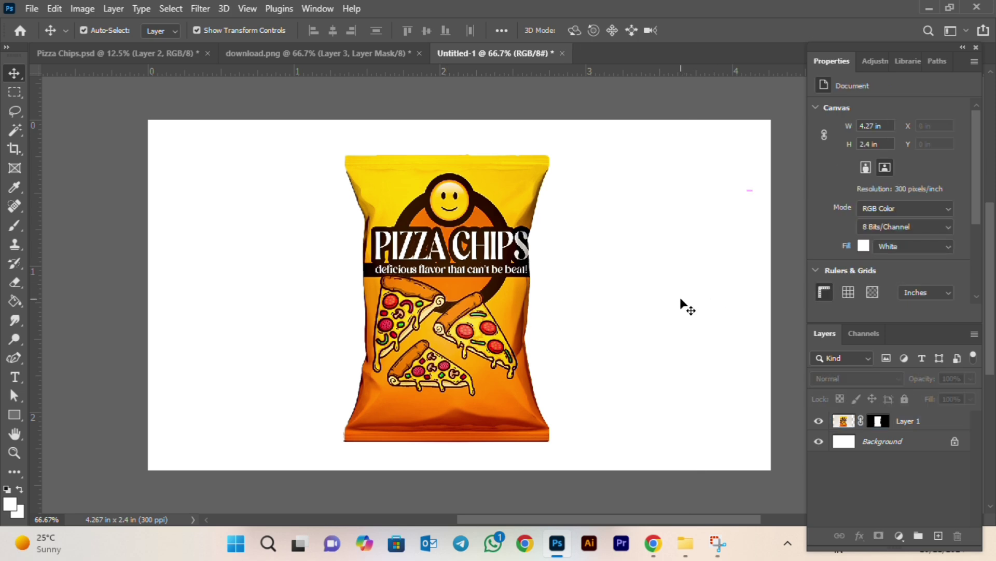
left_click(501, 272)
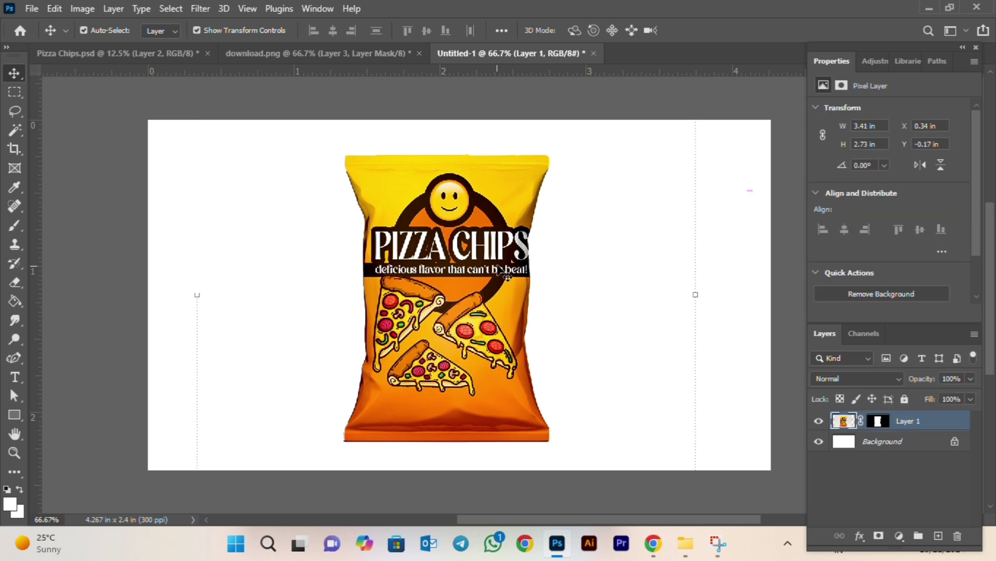
left_click_drag(711, 249, 694, 200)
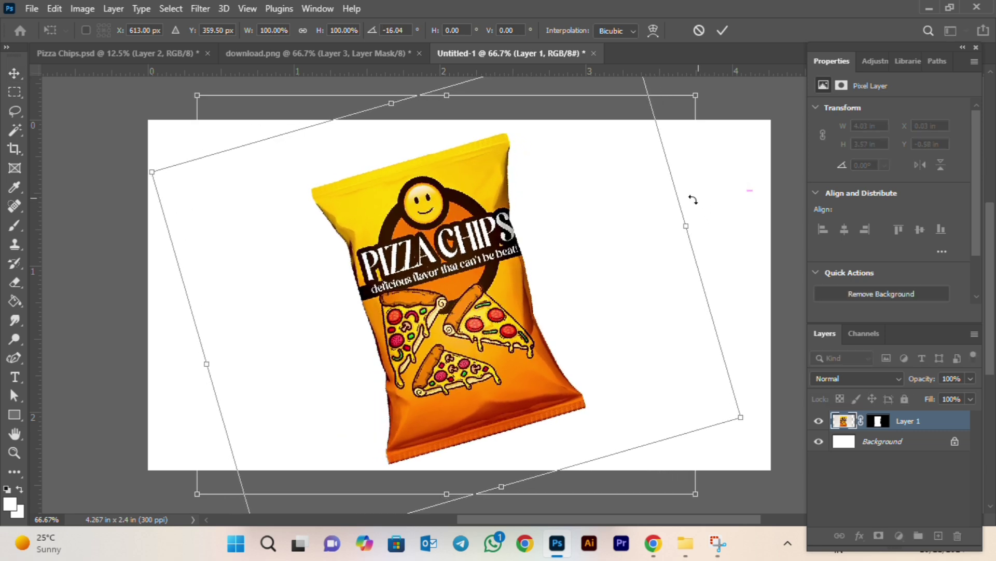
left_click(723, 31)
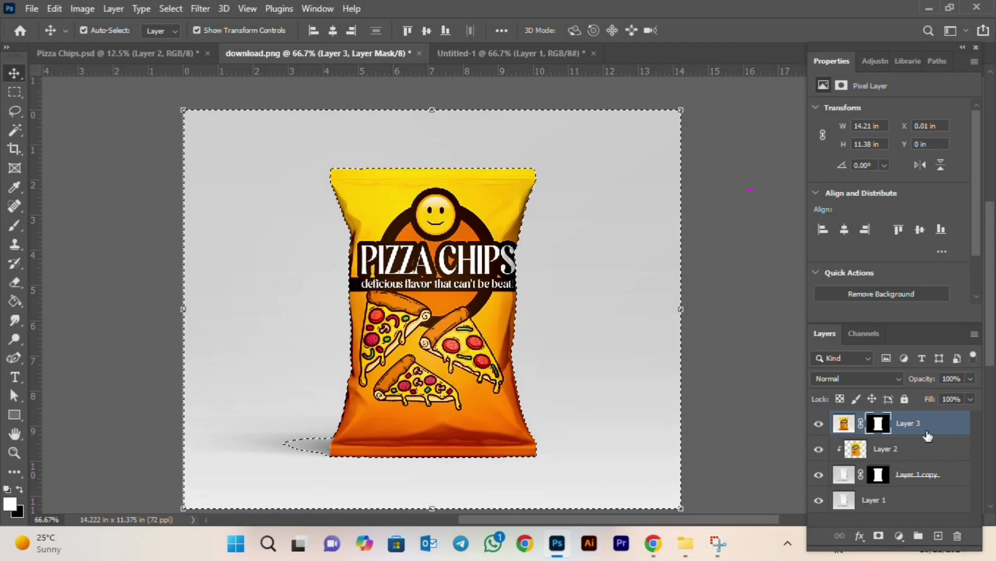
- Delete Layer 3 and the clipped artwork Layer 2 from download.png
left_click_drag(928, 433, 957, 535)
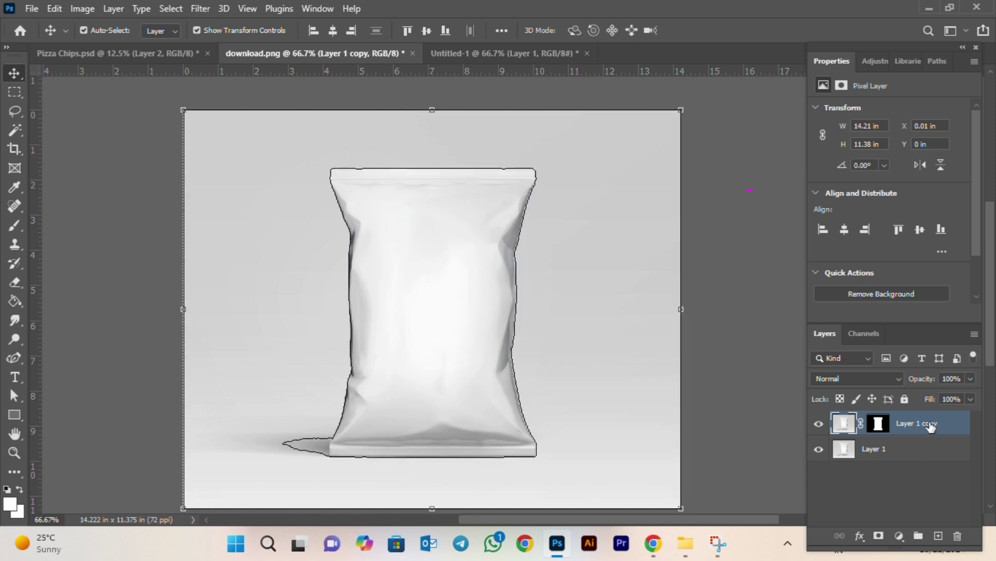
left_click(14, 92)
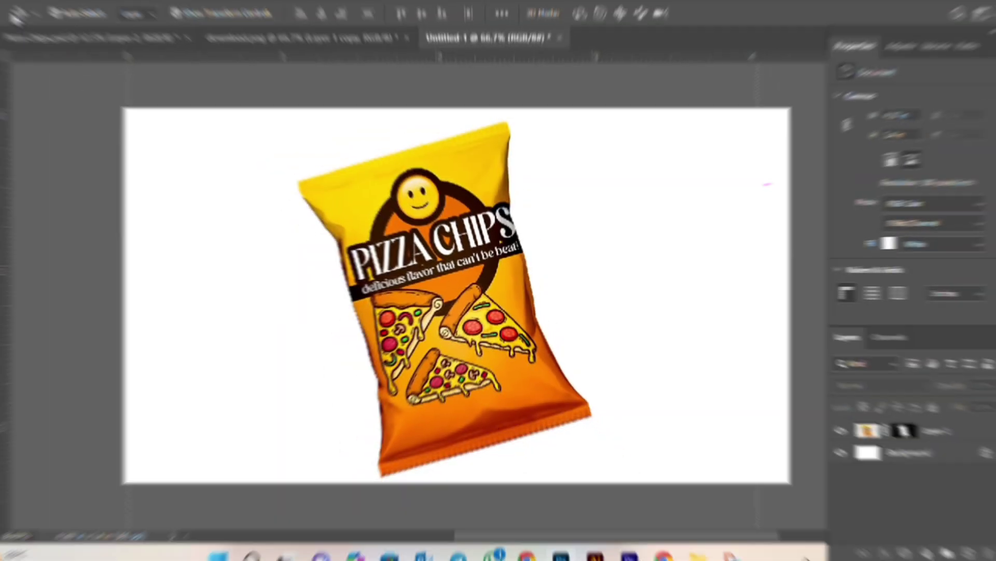
- Create a new 10 x 14.5 cm portrait document at 300 pixels/inch in RGB Color with a white background
key("ctrl+n")
left_click(716, 150)
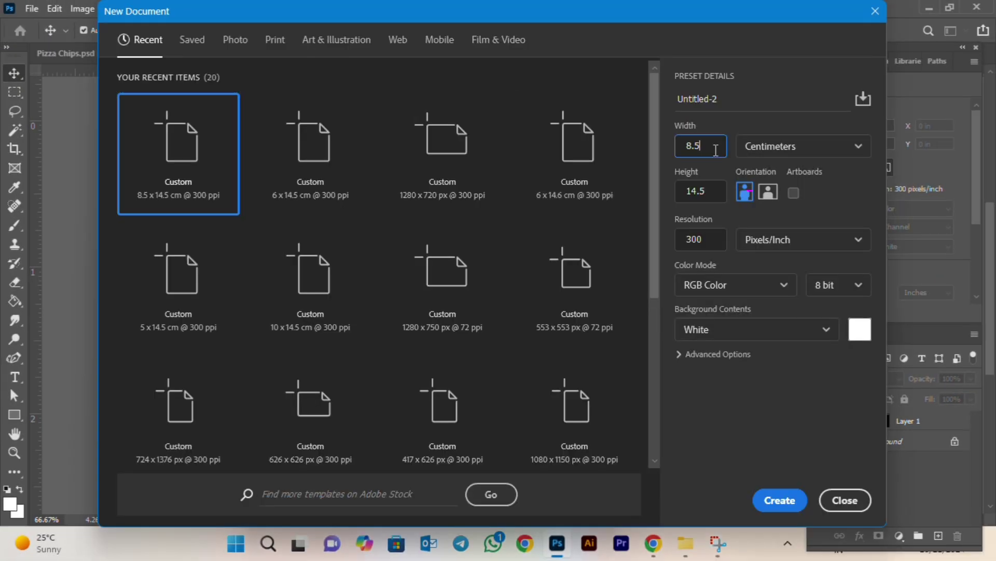
key("BackSpace")
key("BackSpace")
left_click(708, 147)
left_click(766, 502)
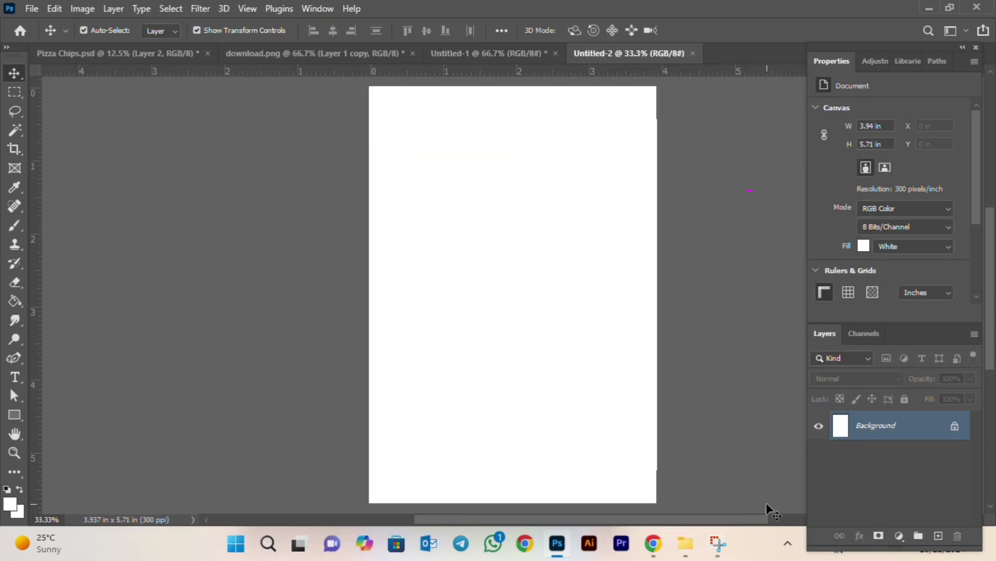
- Copy the Nutrition Facts panel from Pizza Chips.psd into Untitled-2, scale it to about 49%, and align it with the canvas's right edge
left_click(130, 59)
left_click_drag(668, 221, 602, 307)
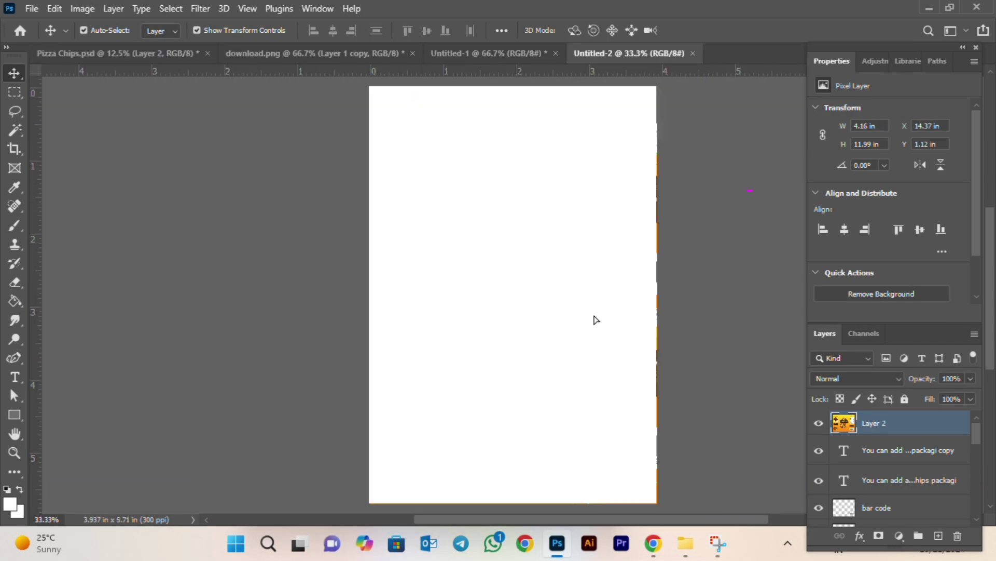
key("ctrl+minus")
key("ctrl+minus")
key("ctrl+minus")
left_click_drag(472, 207, 525, 375)
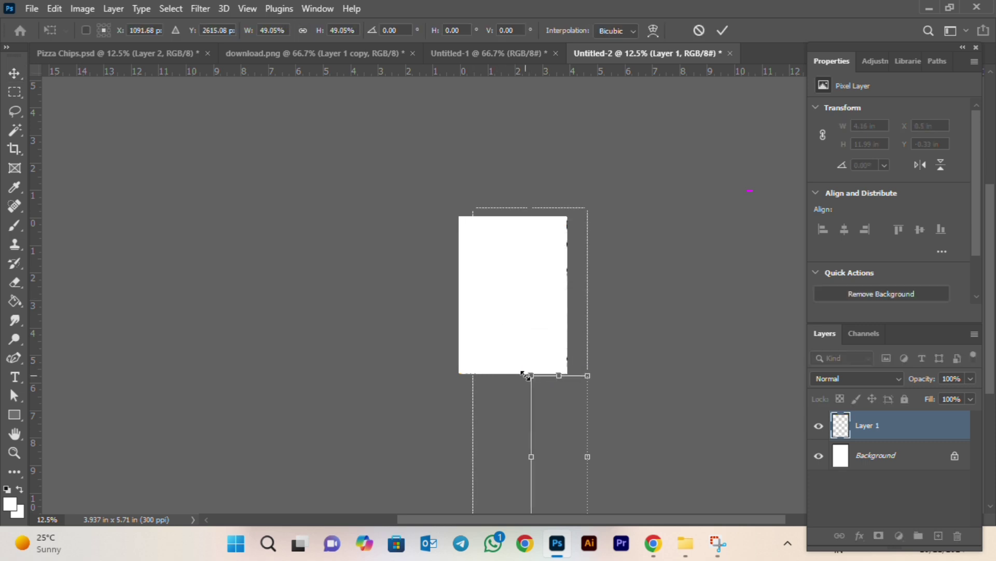
left_click_drag(565, 424, 543, 262)
left_click(723, 31)
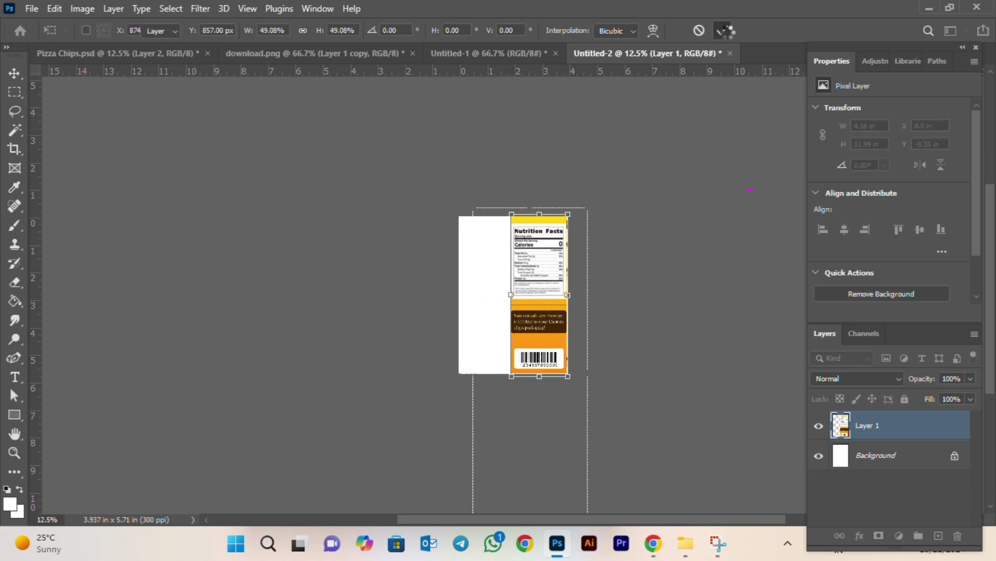
- Select the "Enjoy!" side panel in the Pizza Chips.psd artwork and copy it into Untitled-2
key("ctrl+plus")
key("ctrl+plus")
left_click(392, 212)
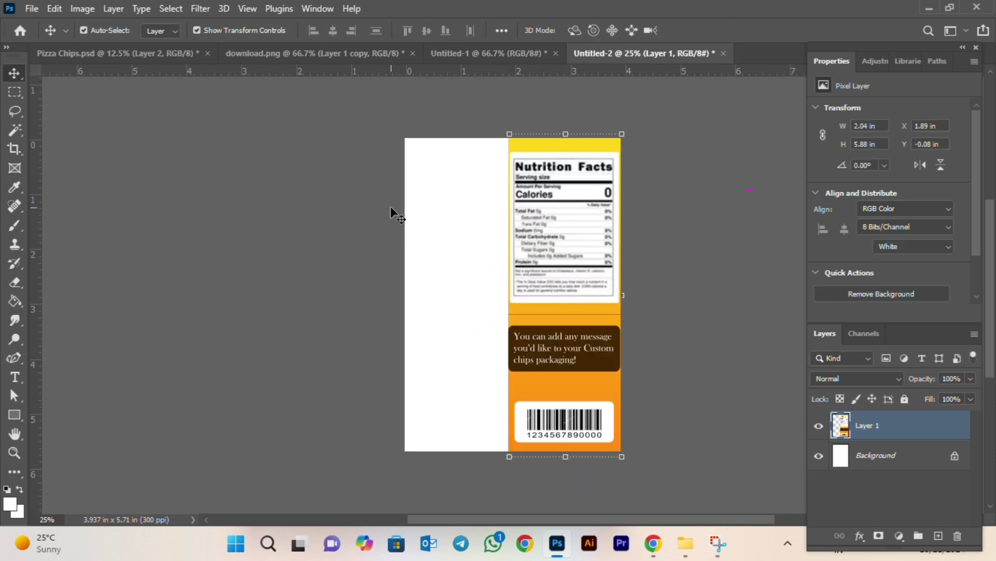
left_click(167, 54)
key("m")
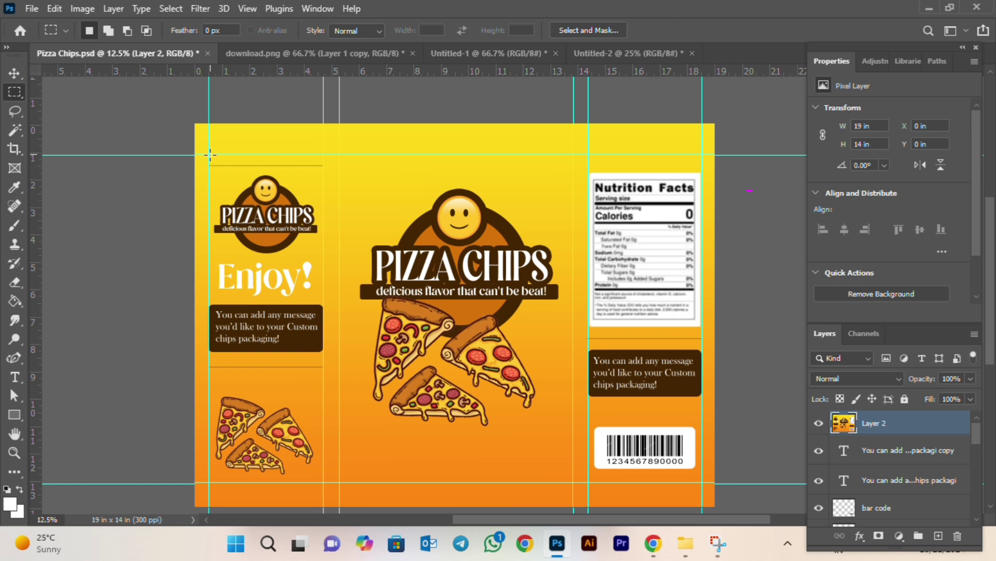
left_click_drag(210, 155, 323, 481)
key("v")
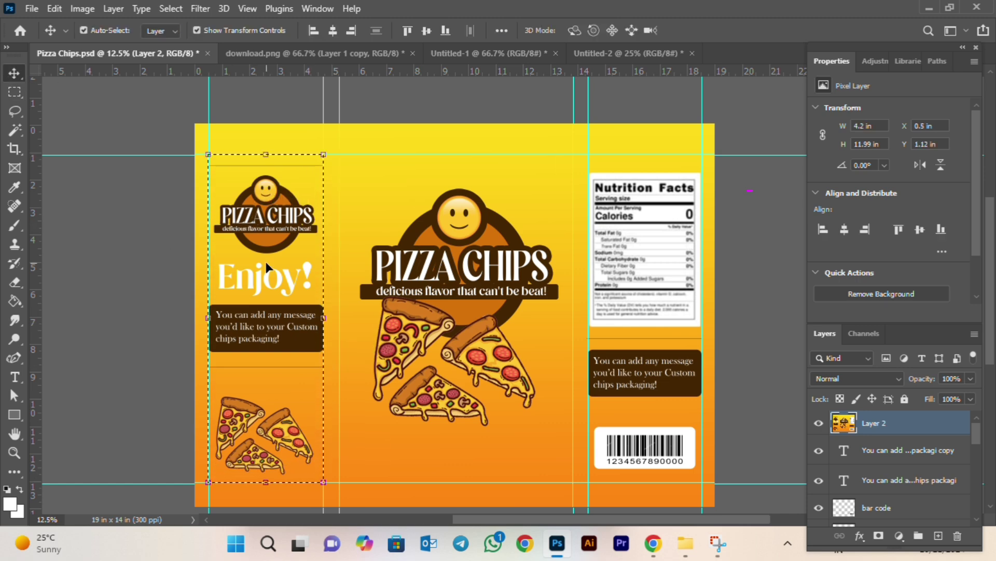
left_click_drag(266, 262, 432, 248)
- Resize the "Enjoy!" panel to about 1.99 x 5.71 in and fit it to the left half of the canvas
key("ctrl+minus")
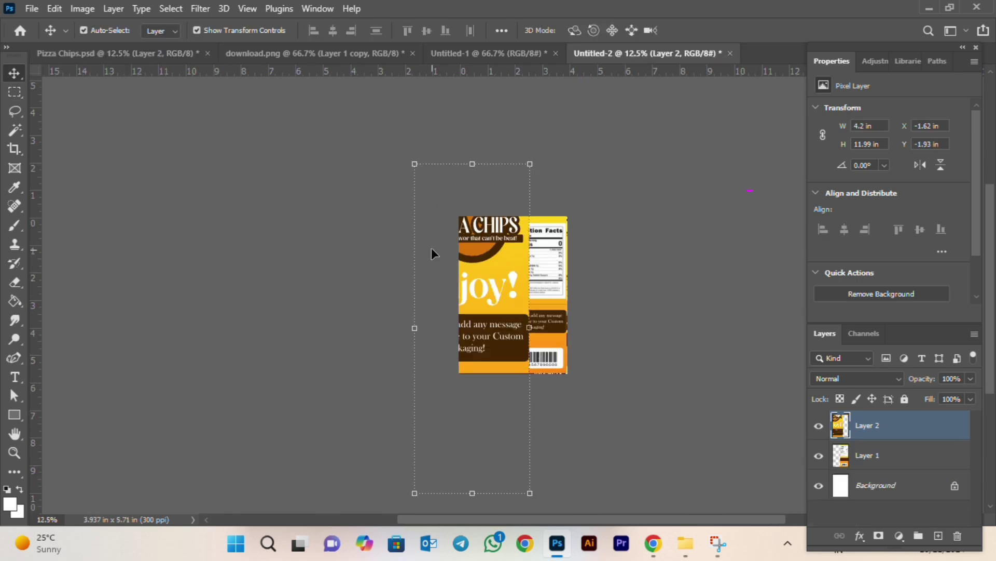
left_click_drag(415, 164, 462, 298)
left_click_drag(477, 328, 475, 246)
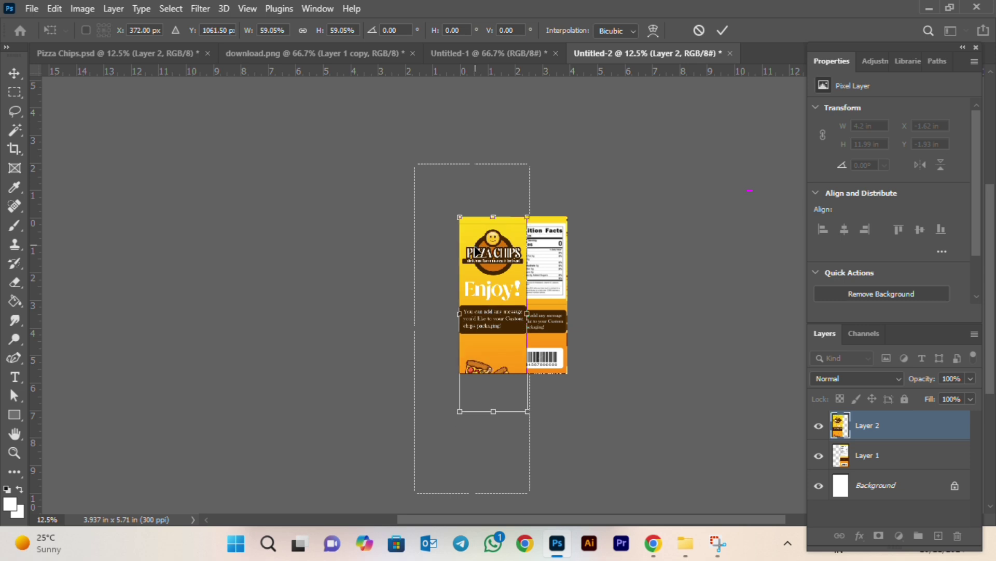
left_click_drag(528, 411, 514, 372)
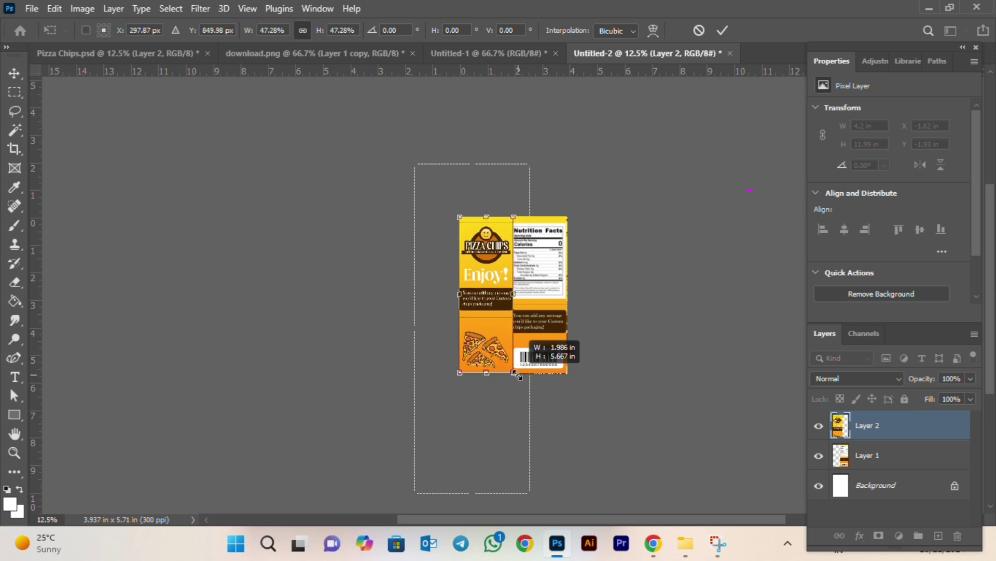
left_click(723, 30)
key("ctrl+plus")
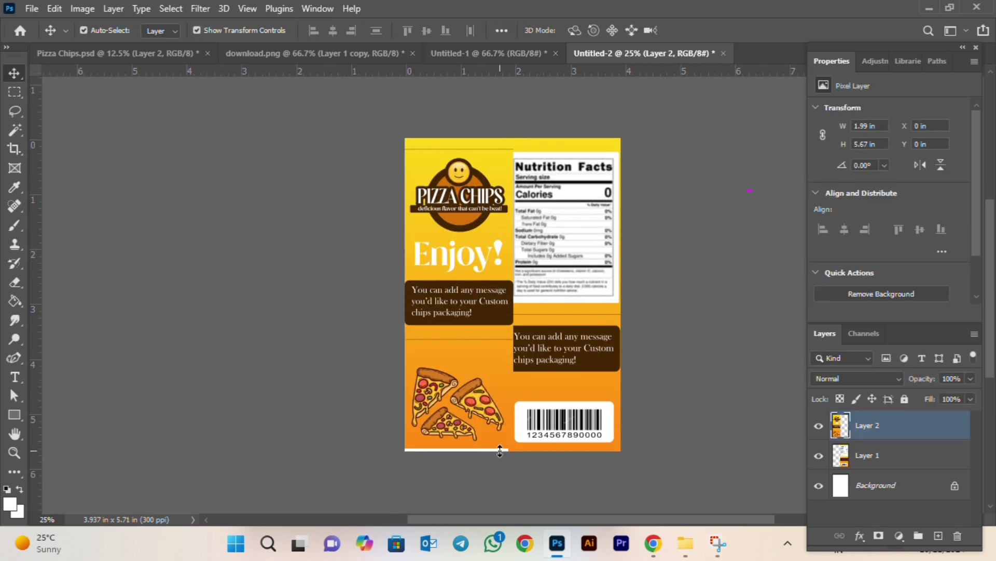
left_click_drag(458, 450, 458, 452)
left_click(722, 31)
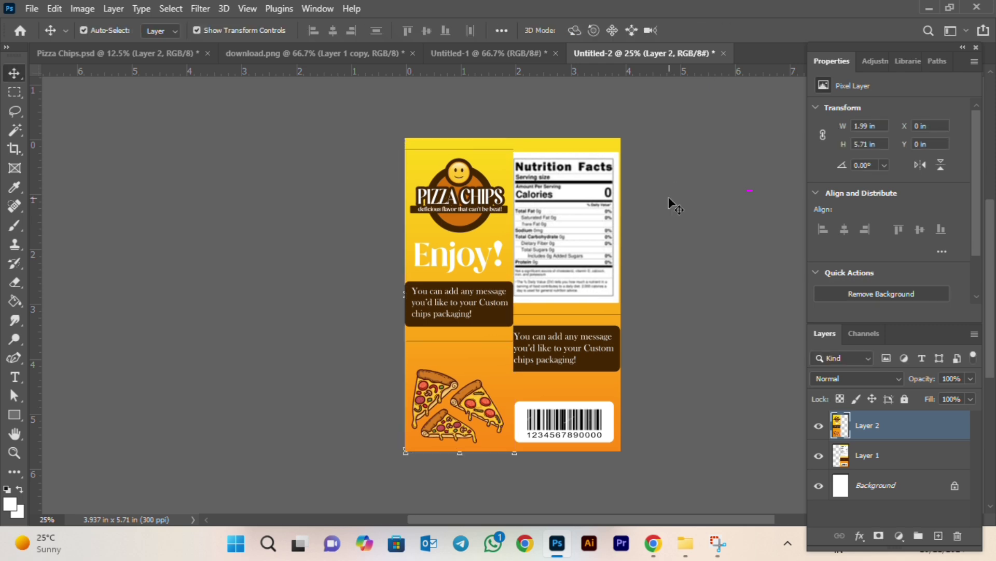
left_click(668, 197)
- Combine both back panels into a single new layer and copy it into download.png above the pouch
left_click(882, 434)
key("ctrl+j")
left_click_drag(882, 434, 431, 306)
- Scale the back artwork down to about 6.4 x 9.28 in and position it over the pouch
key("ctrl+minus")
key("ctrl+minus")
key("ctrl+minus")
key("ctrl+minus")
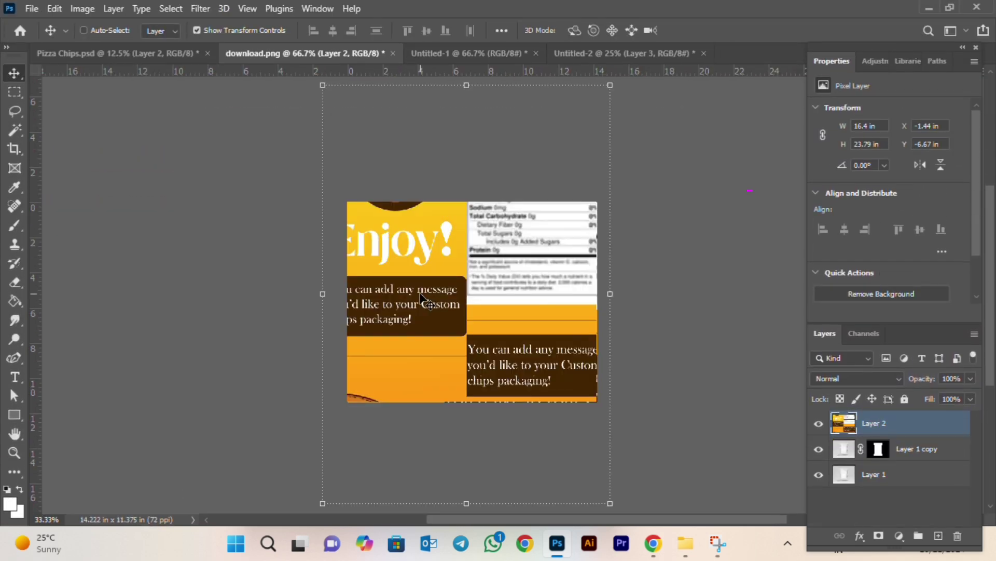
left_click_drag(417, 187, 485, 296)
left_click_drag(518, 327, 472, 267)
left_click(722, 31)
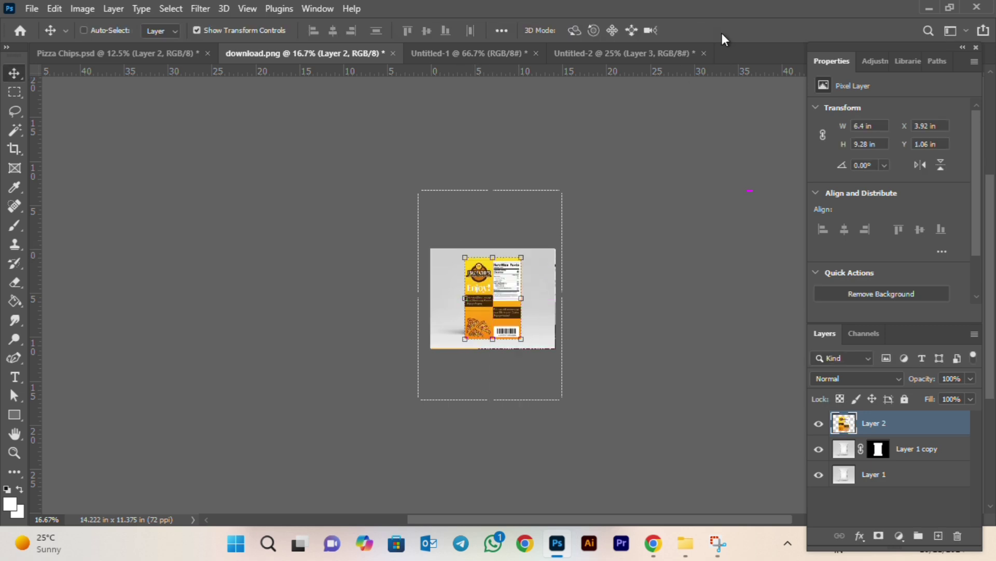
- Lower the artwork's Fill to 30% to reveal the pouch, and narrow the artwork to about 94.8% width
key("ctrl+plus")
key("ctrl+plus")
key("ctrl+plus")
left_click(970, 399)
left_click(924, 412)
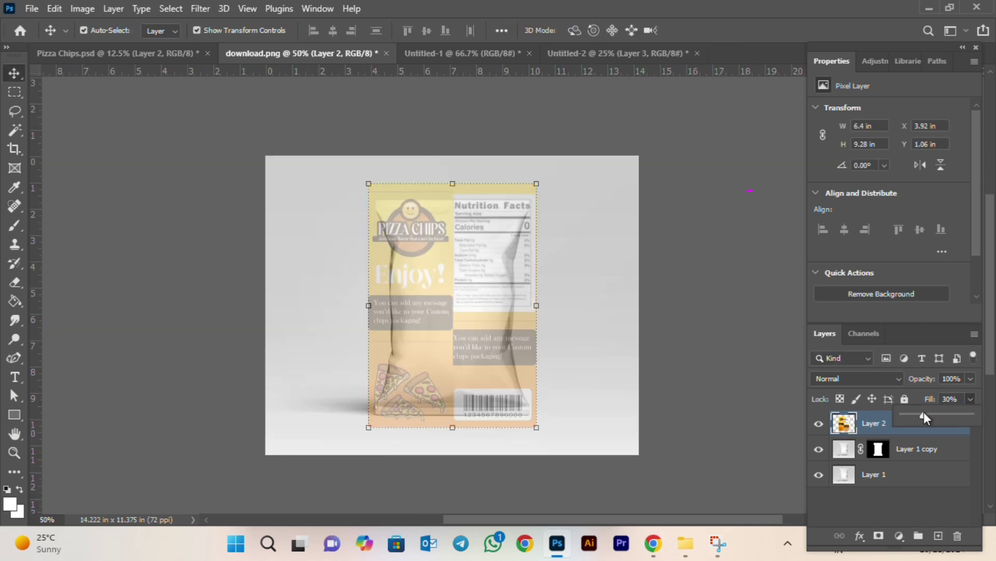
left_click_drag(369, 307, 374, 306)
left_click_drag(537, 305, 533, 305)
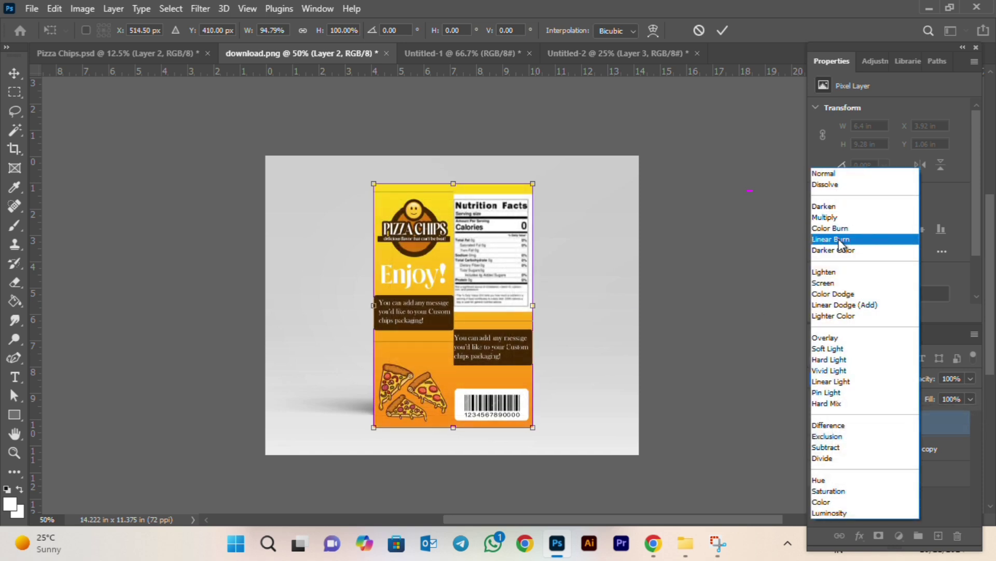
- Set the back artwork's blend mode to Linear Burn and clip it to the pouch cutout, Layer 1 copy
left_click(837, 239)
left_click(723, 30)
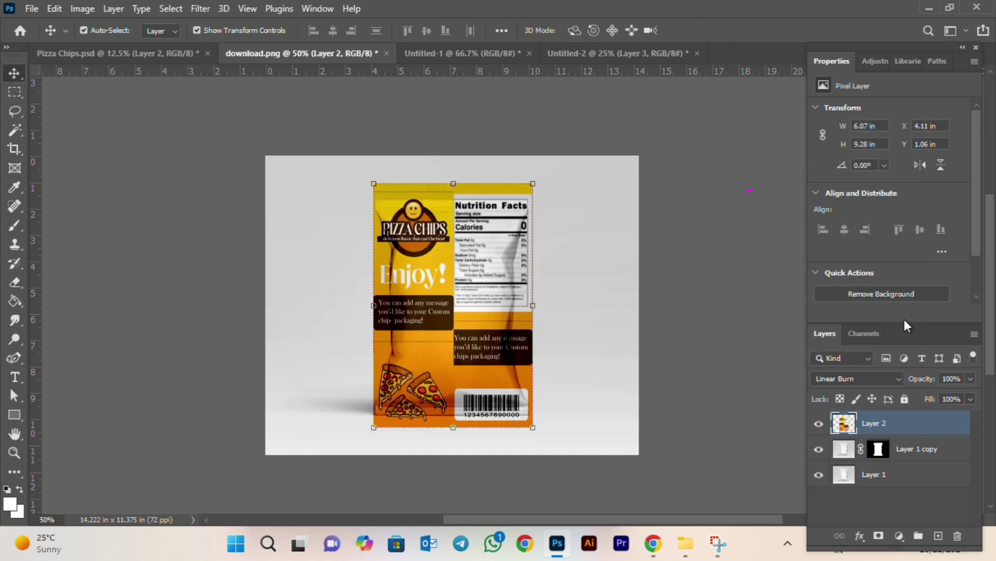
right_click(904, 429)
left_click(763, 275)
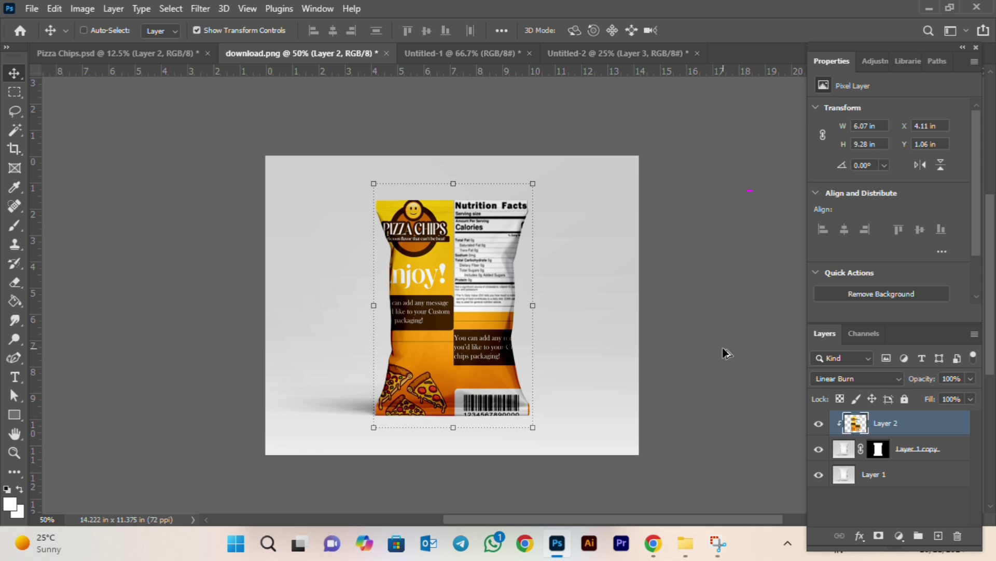
- Stamp all visible layers into a new layer and open it in the Camera Raw Filter
key("ctrl+shift+alt+e")
left_click(201, 8)
left_click(241, 125)
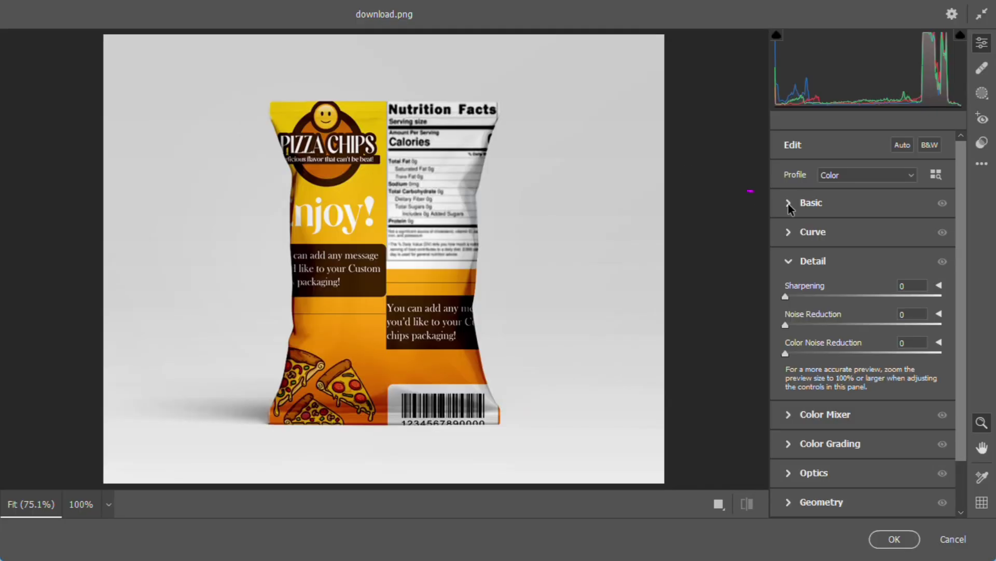
- Set Temperature to +8, Exposure to +0.50, Contrast to +25, Highlights to +21 and Shadows to -8 for the back view
left_click(789, 203)
left_click_drag(873, 203, 868, 202)
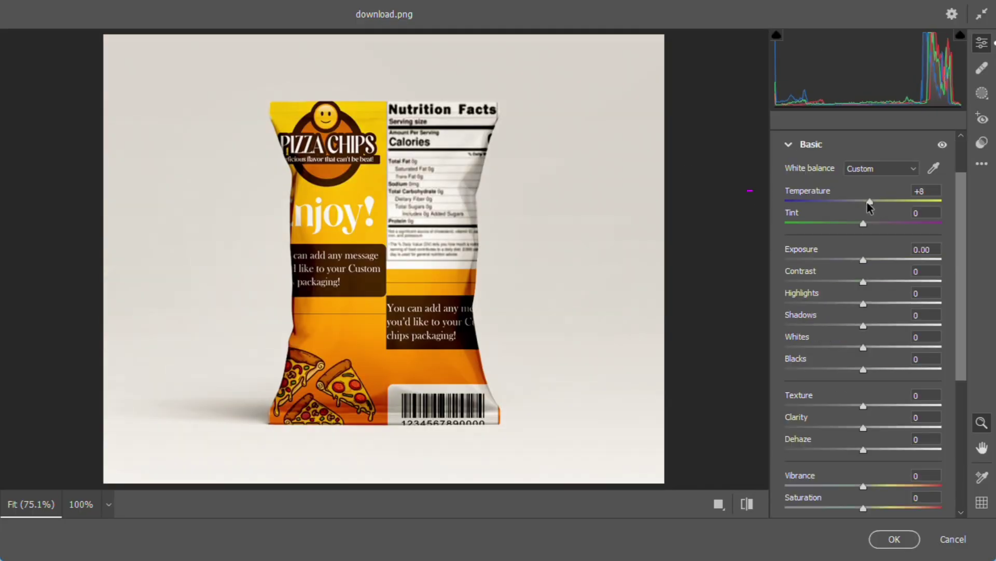
left_click(871, 259)
left_click_drag(863, 282, 883, 282)
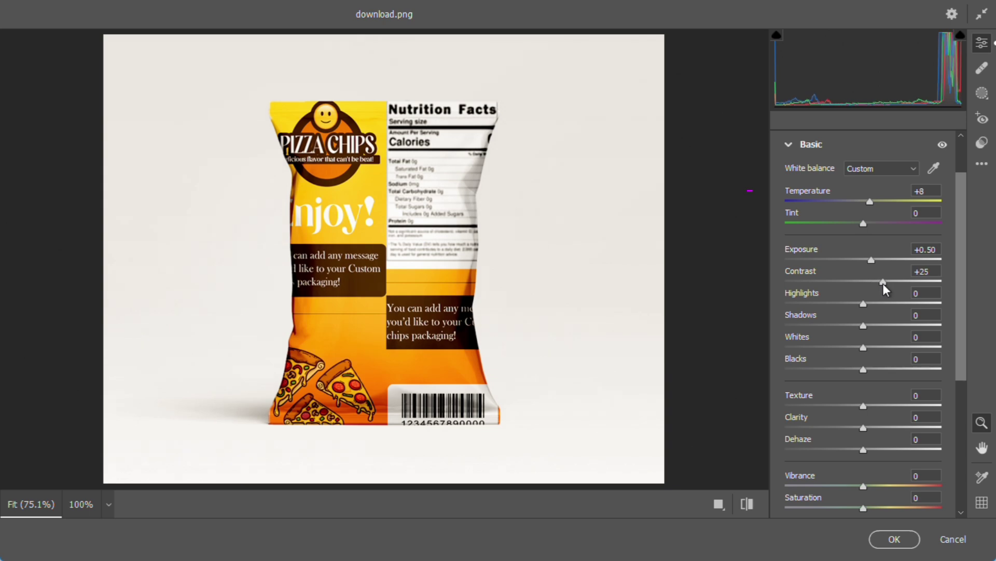
left_click(880, 304)
left_click(857, 326)
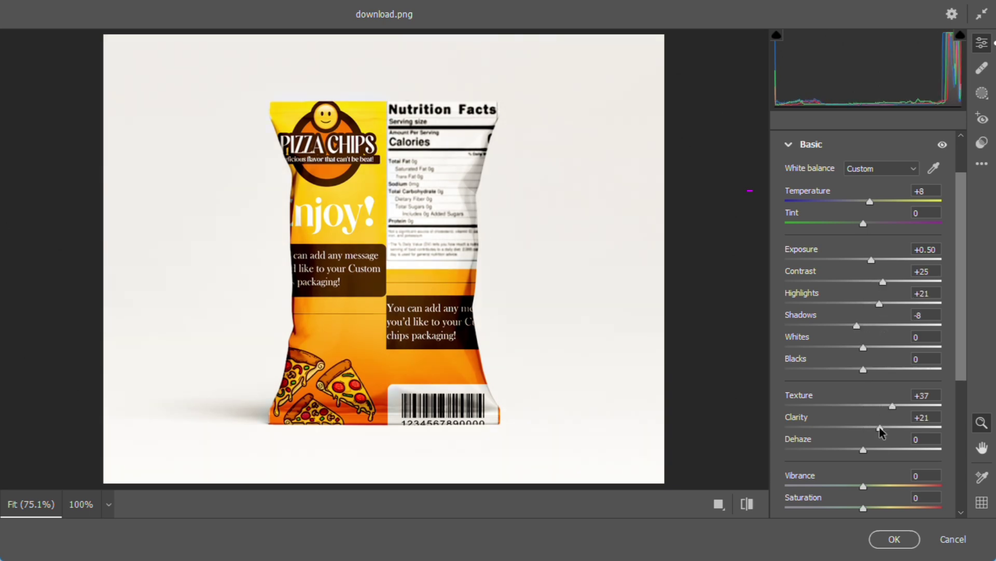
- Set Texture to +37, Clarity to +21 and Dehaze to +13 for the back view
left_click_drag(887, 450, 874, 449)
scroll(875, 453, "down", 5)
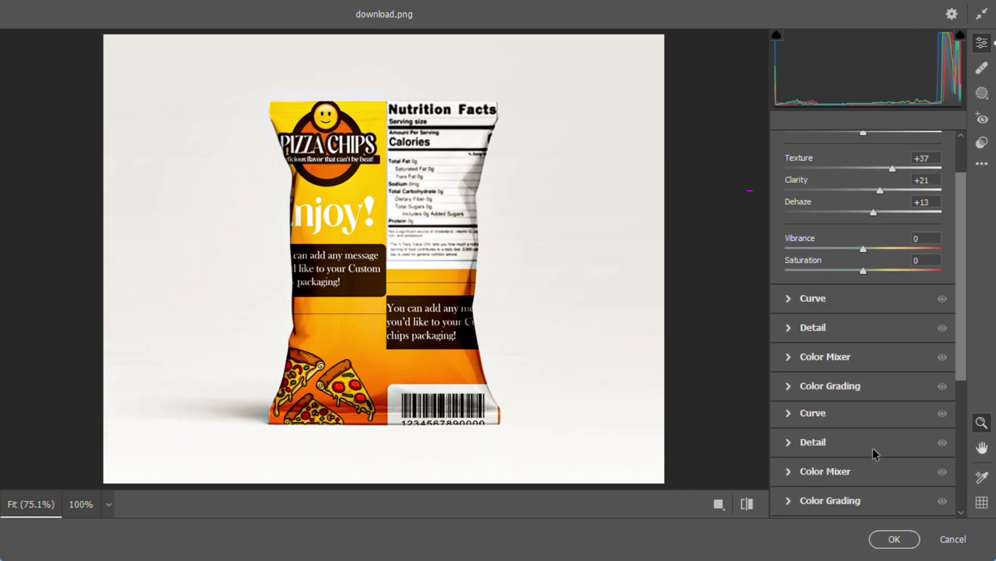
- Set Sharpening to 50, Noise Reduction to 24 and Color Noise Reduction to 22, and apply the Camera Raw Filter
left_click(873, 447)
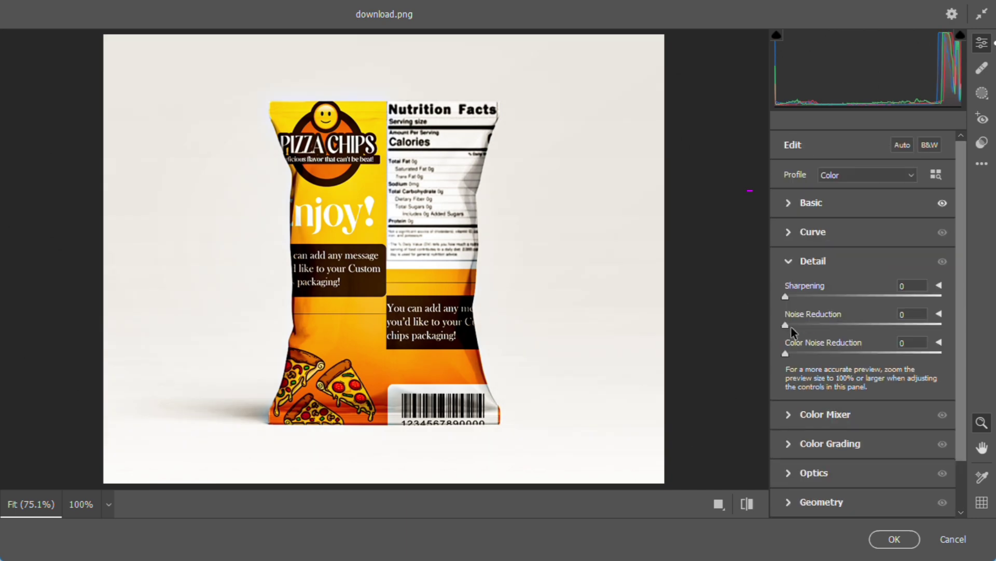
left_click(837, 296)
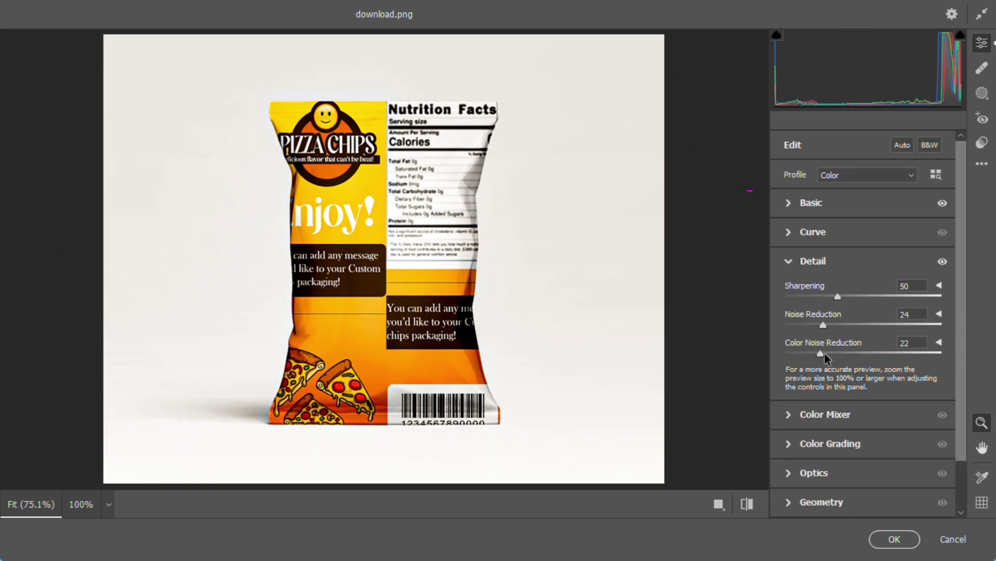
left_click(894, 539)
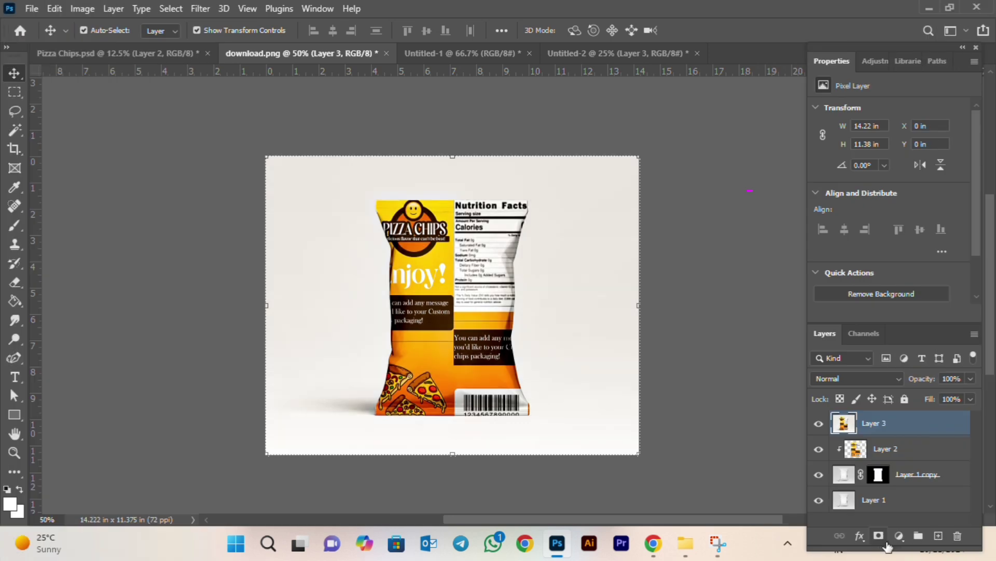
- Remove the background from the filtered back view, Layer 3, and bring the bag cutout into the Untitled-1 document
left_click(875, 294)
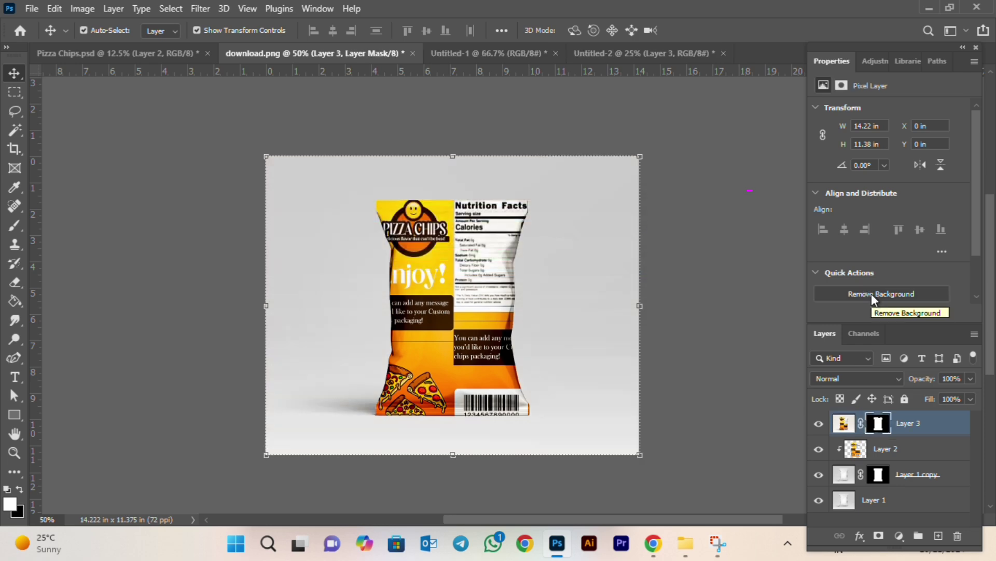
left_click_drag(471, 302, 511, 296)
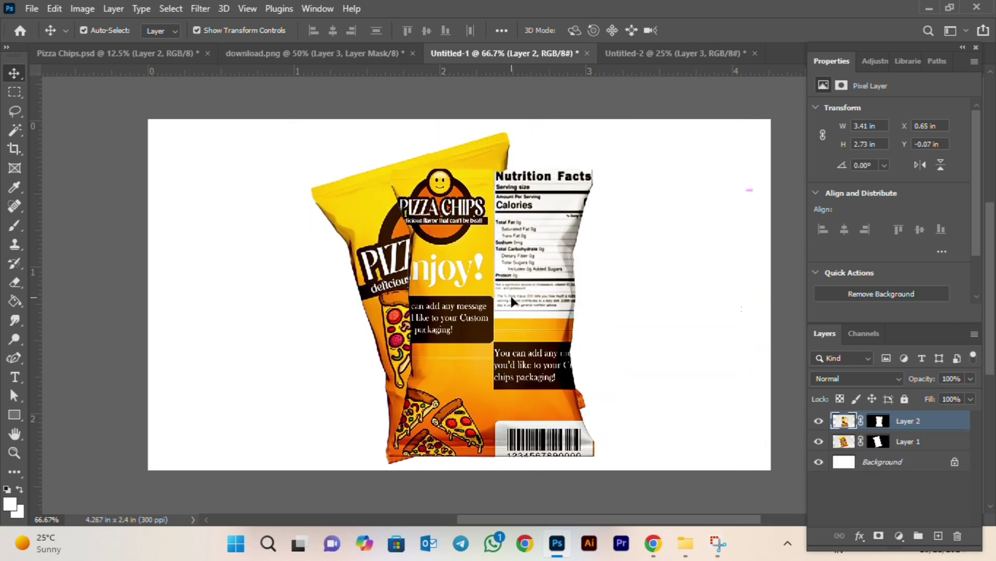
- Scale the back bag down slightly, tilt it clockwise and place it overlapping the front bag's right side
key("ctrl+t")
key("ctrl+minus")
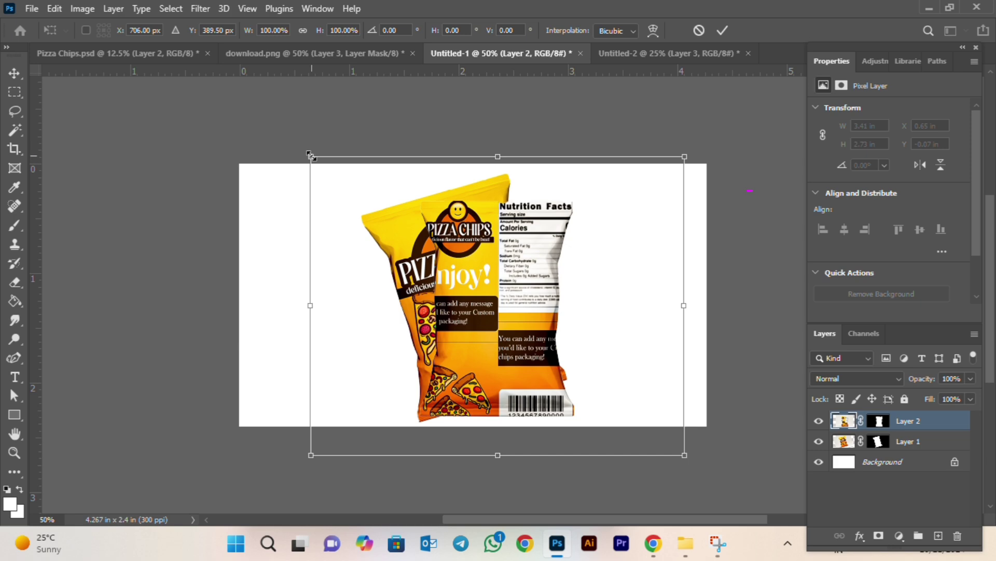
left_click_drag(310, 155, 338, 178)
left_click_drag(519, 294, 519, 266)
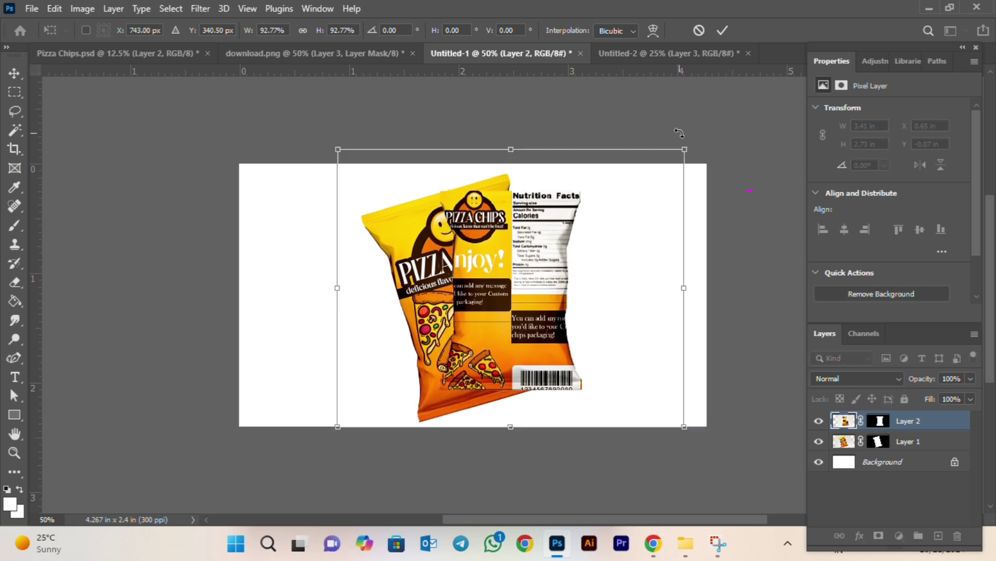
left_click_drag(684, 149, 697, 139)
left_click_drag(714, 208, 724, 255)
left_click_drag(526, 296, 563, 316)
left_click(723, 30)
- Place the back bag's layer behind the front bag and shift both bags left to balance the composition
left_click_drag(908, 420, 916, 449)
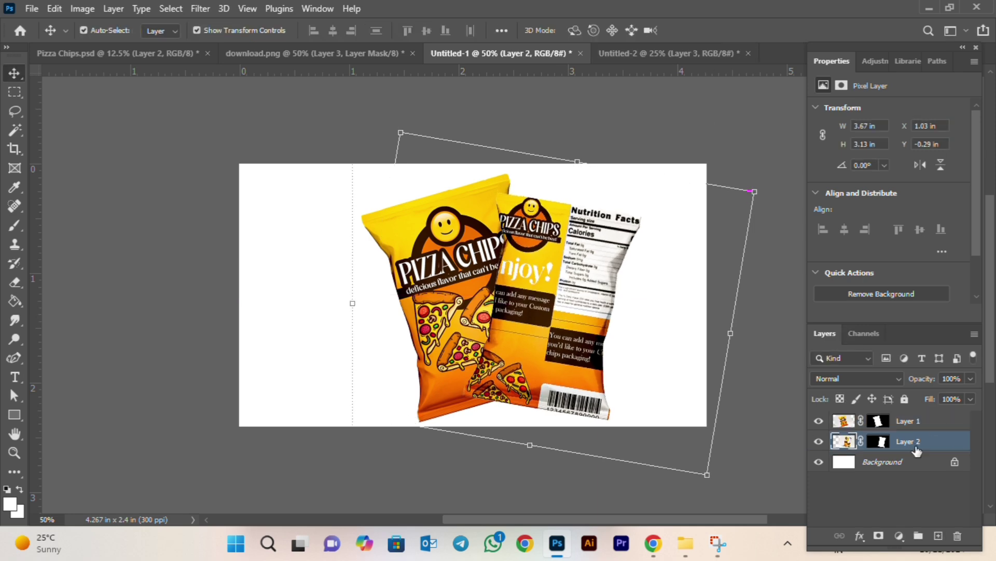
key("ctrl+plus")
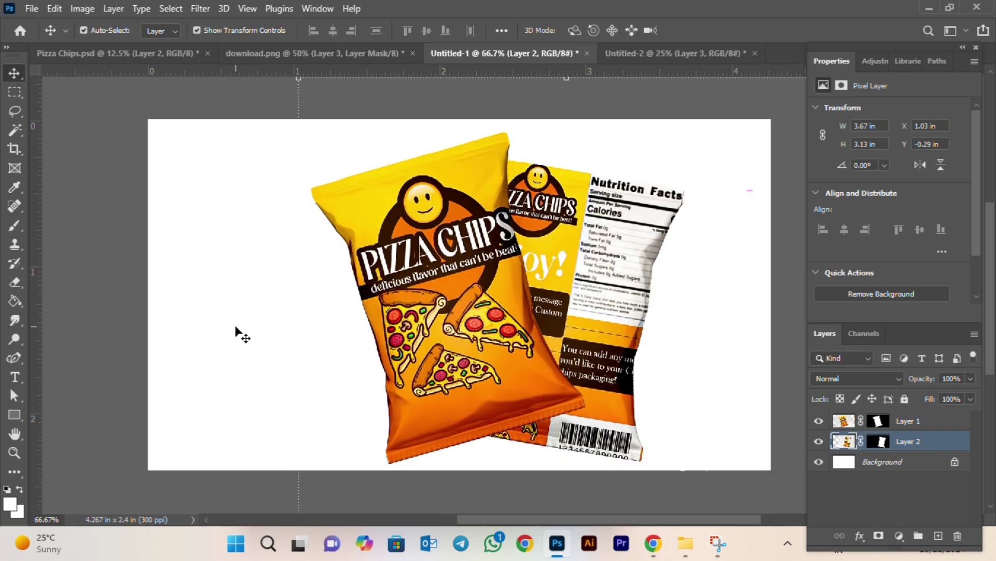
left_click(236, 332)
left_click_drag(476, 353, 409, 333)
left_click(906, 441)
left_click_drag(609, 324, 599, 309)
- Brush soft black (#000000) contact shadows beneath the lower corners of both bags on a new layer, with a flat 175 px brush
left_click(9, 502)
left_click(670, 389)
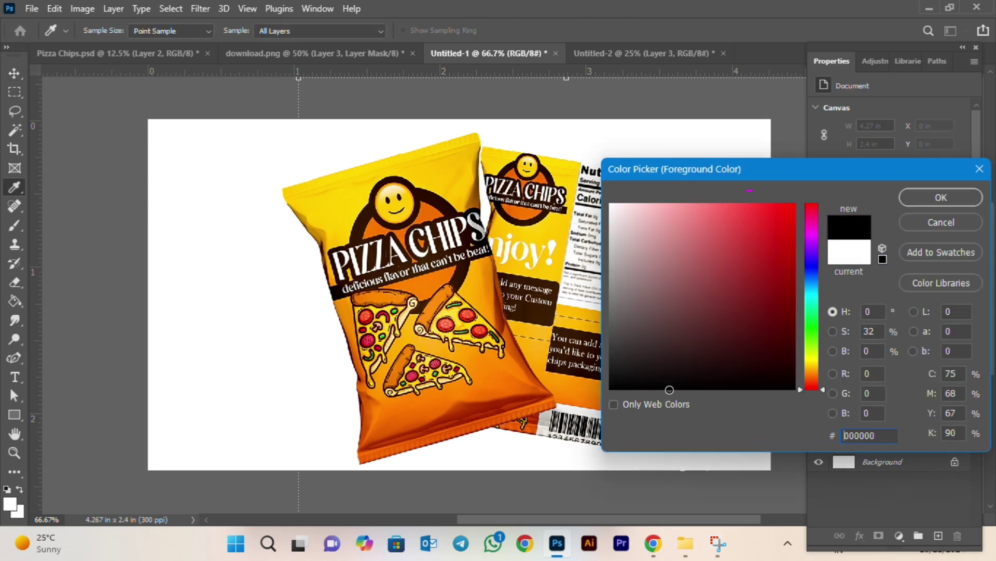
key("Return")
left_click(15, 225)
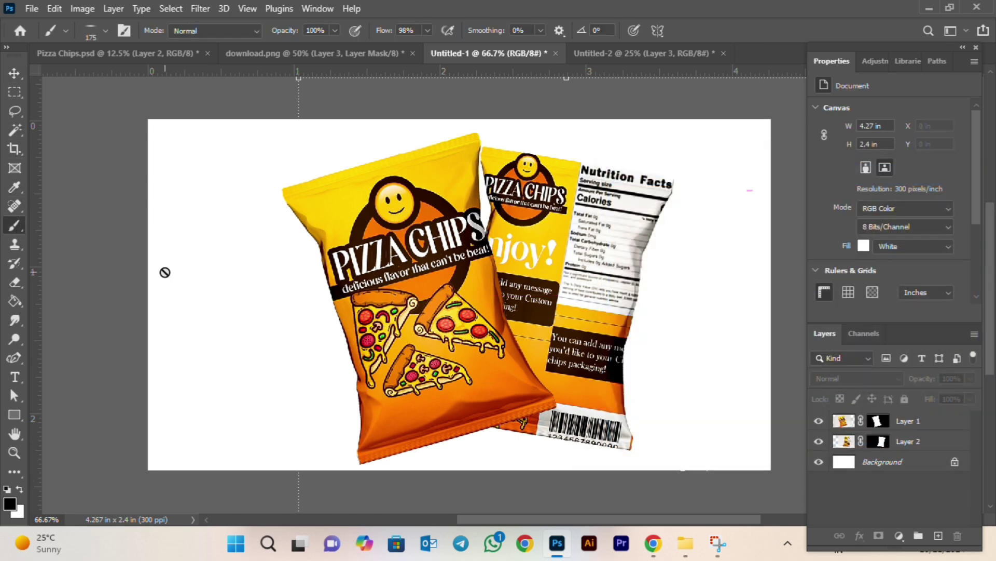
left_click(831, 419)
left_click(939, 535)
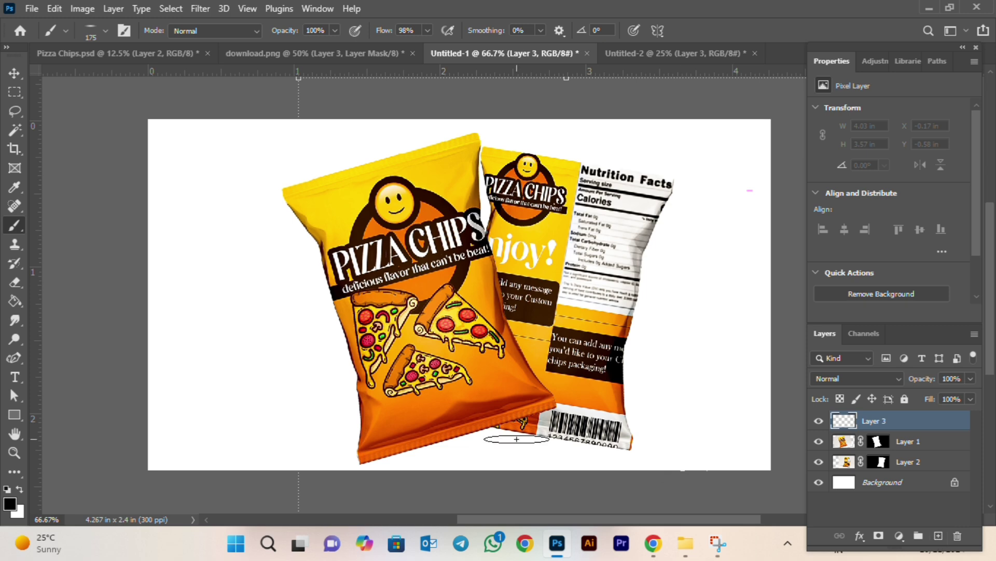
left_click_drag(373, 466, 654, 449)
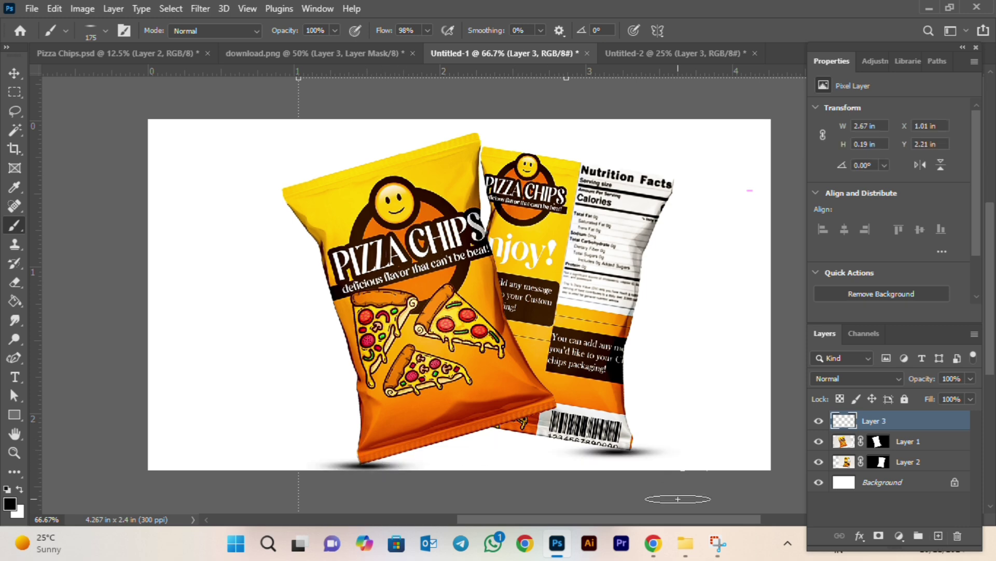
- Save a JPEG copy of the mockup as "Art pizz" in the Row Image folder
left_click(31, 9)
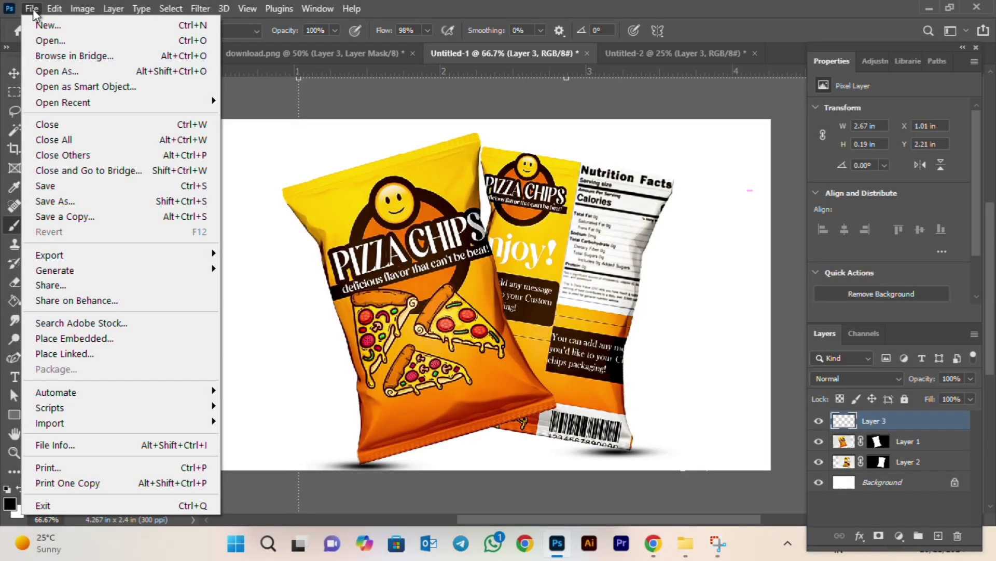
left_click(74, 218)
left_click(178, 353)
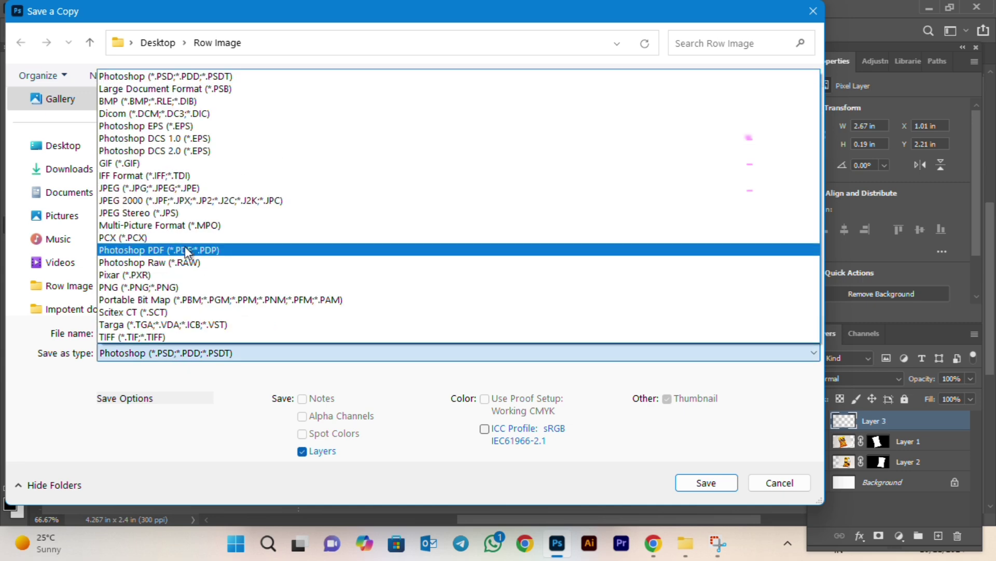
left_click(171, 189)
double_click(178, 333)
type("Art pi")
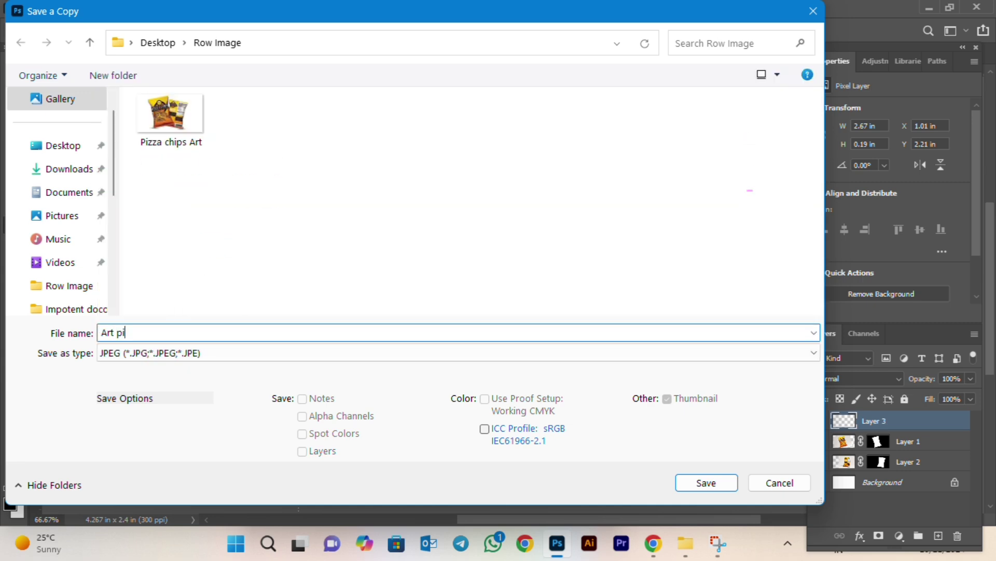
type("zz")
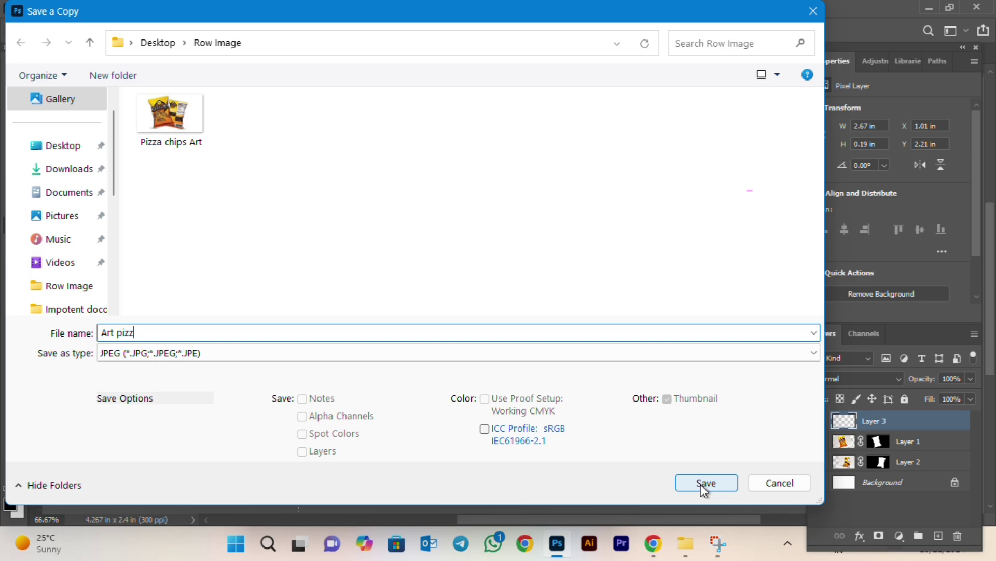
left_click(705, 483)
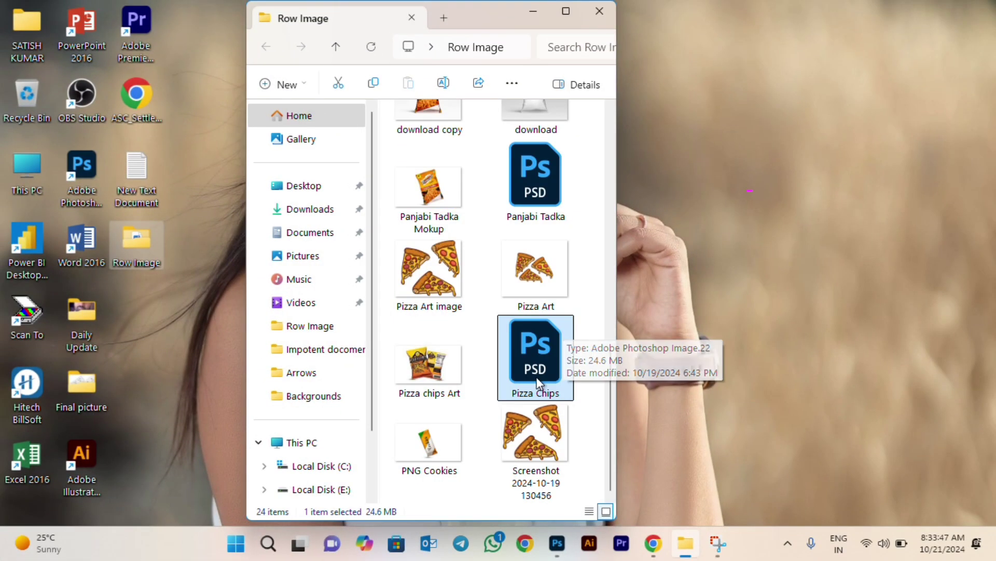
- Open the exported Art pizz image from the Row Image folder in a maximized image viewer and inspect the finished mockup
left_click(518, 447)
scroll(518, 312, "up", 5)
left_click(428, 167)
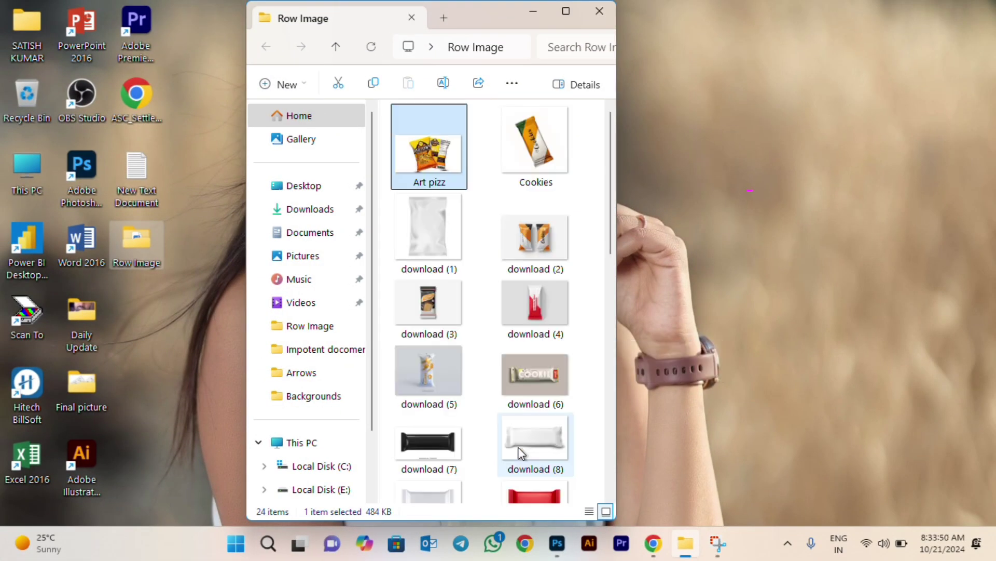
double_click(430, 154)
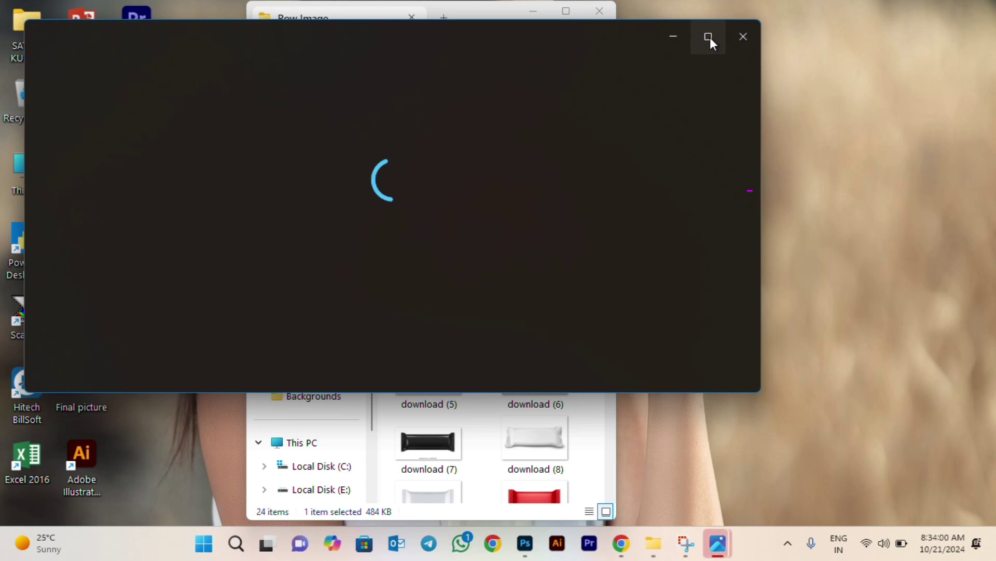
left_click(709, 37)
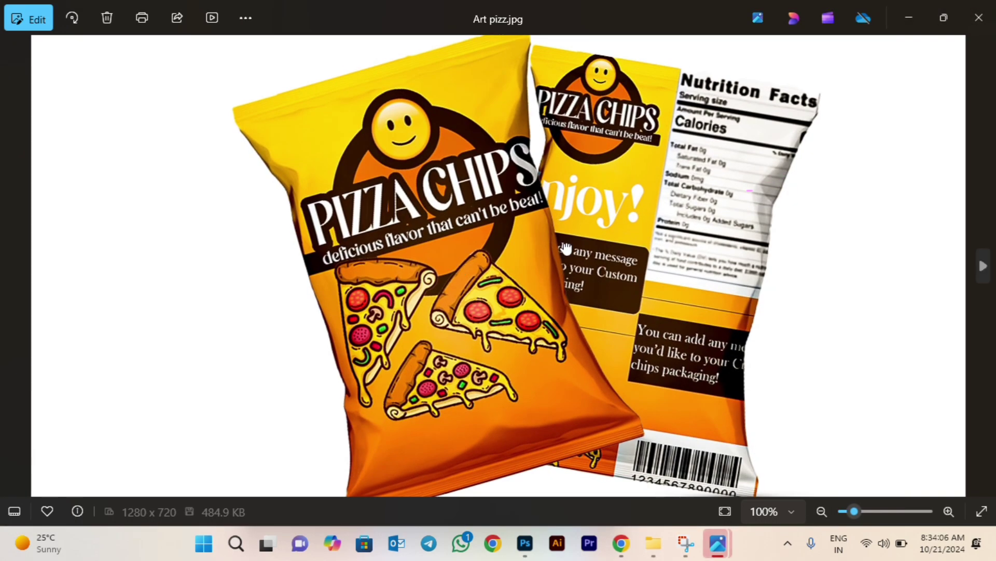
scroll(566, 250, "up", 3)
scroll(581, 243, "down", 4)
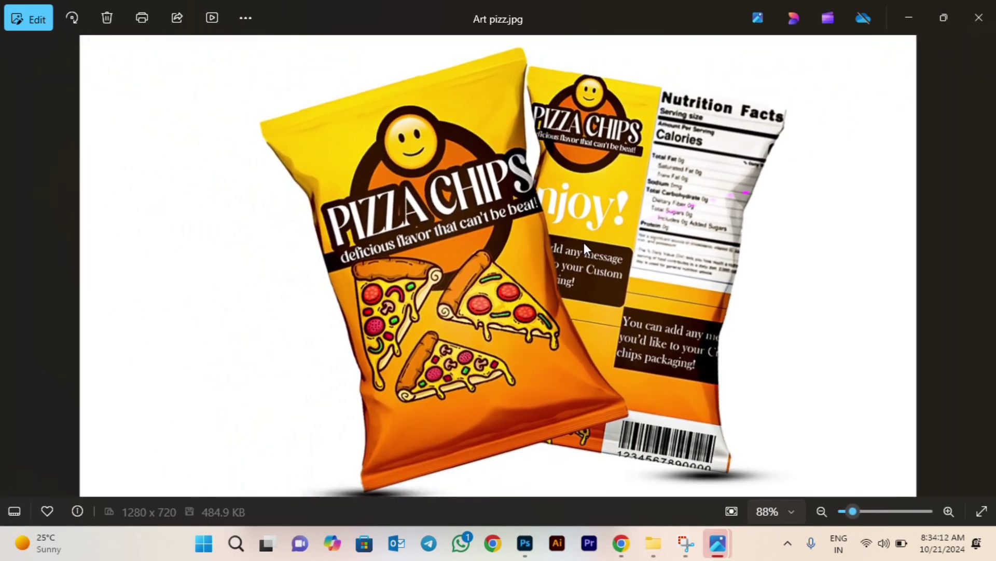